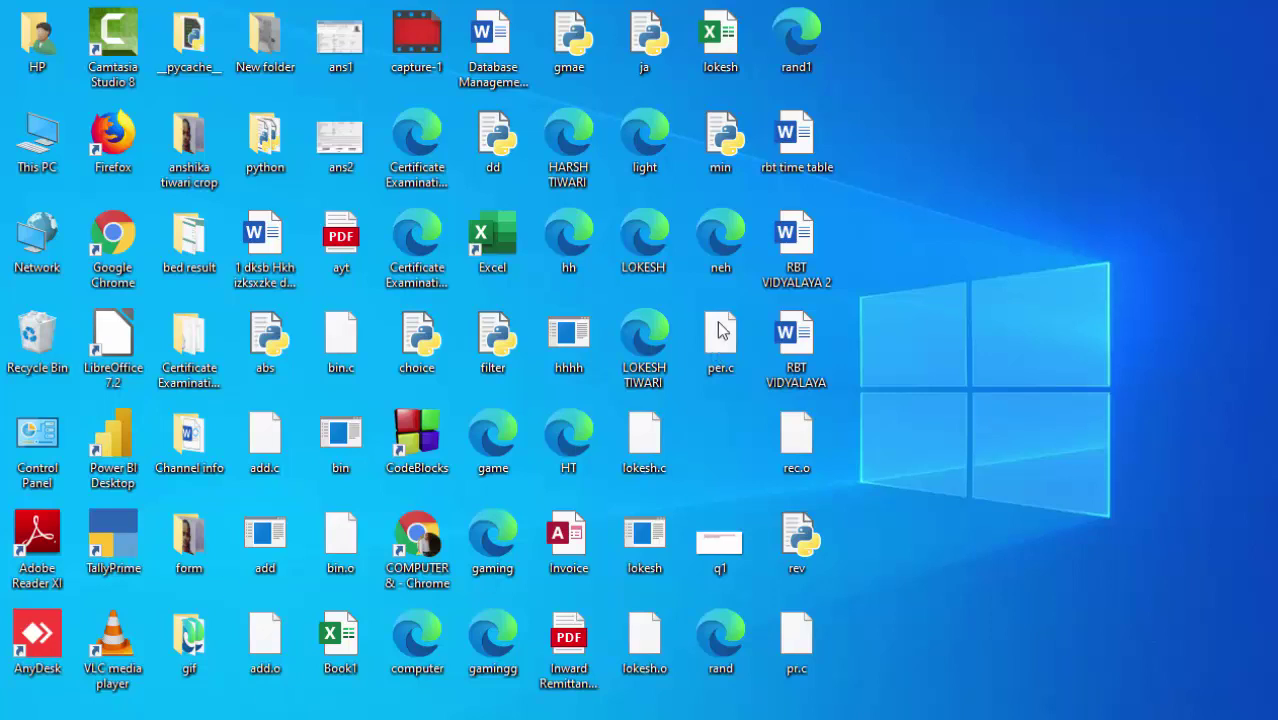
# Step: Refresh the Windows desktop and re-sort its icons
pyautogui.rightClick(913, 144)
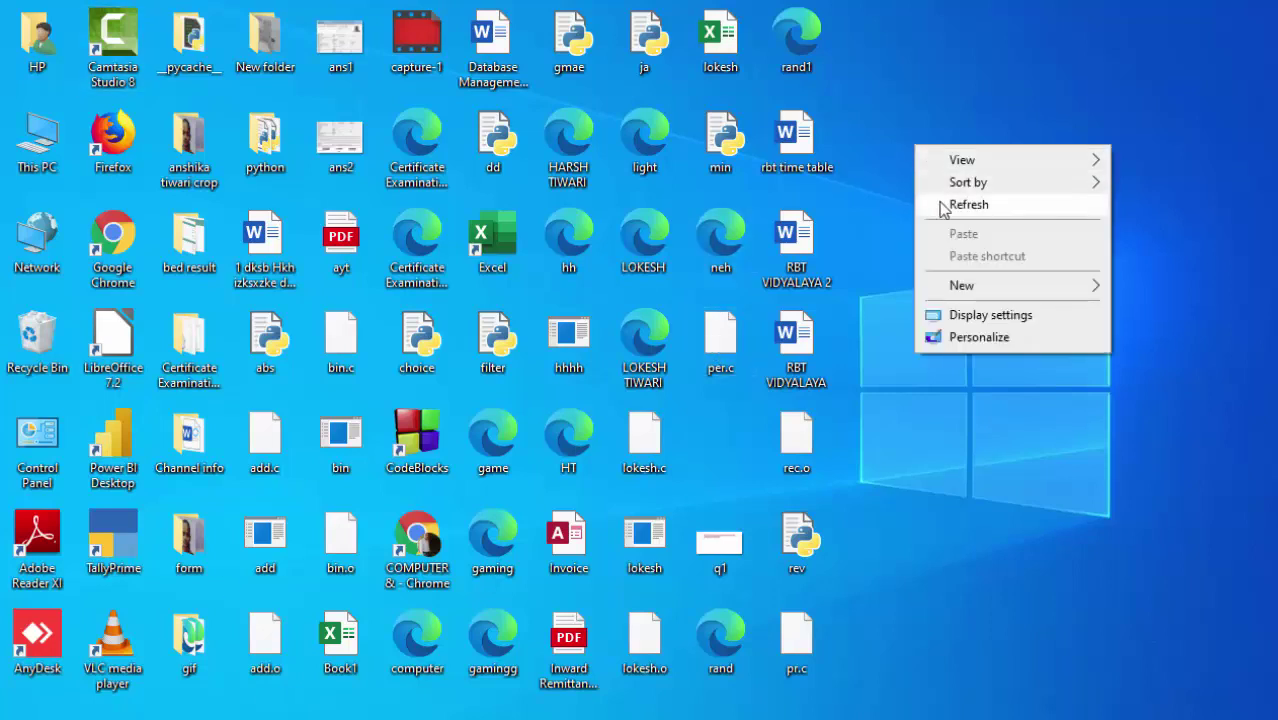
pyautogui.click(941, 207)
pyautogui.rightClick(975, 200)
pyautogui.moveTo(1035, 230)
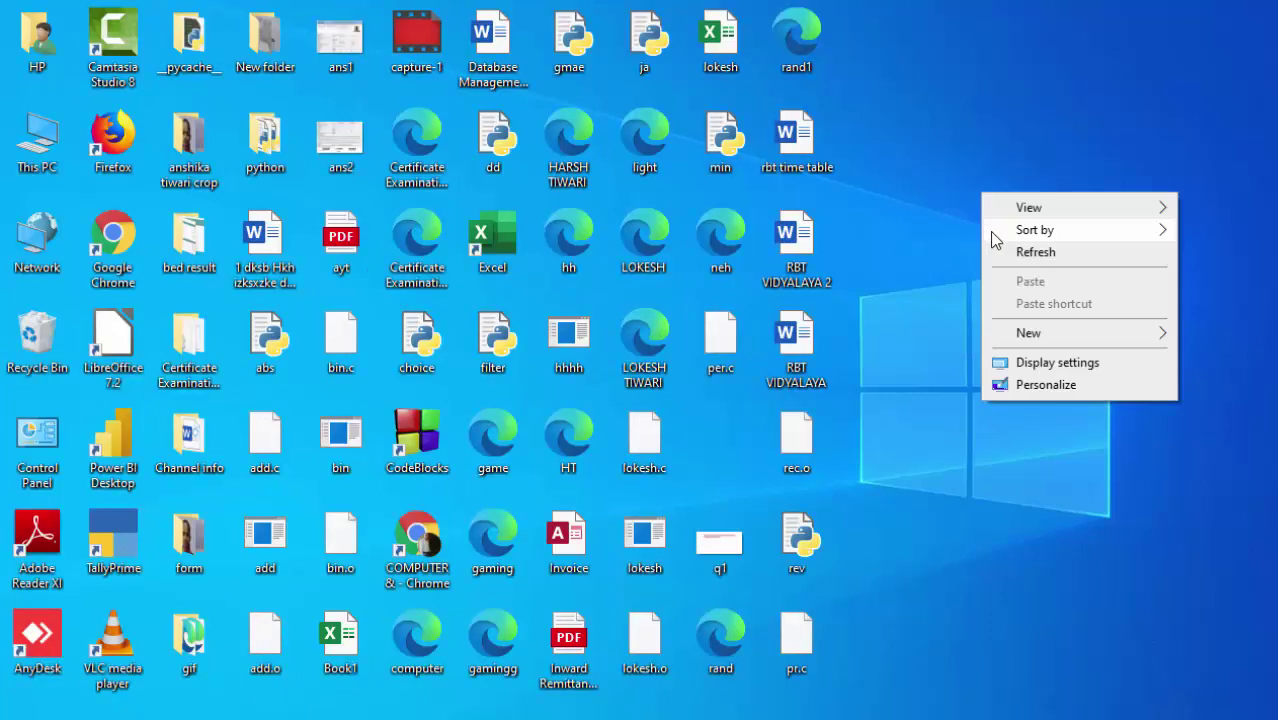
pyautogui.click(1186, 266)
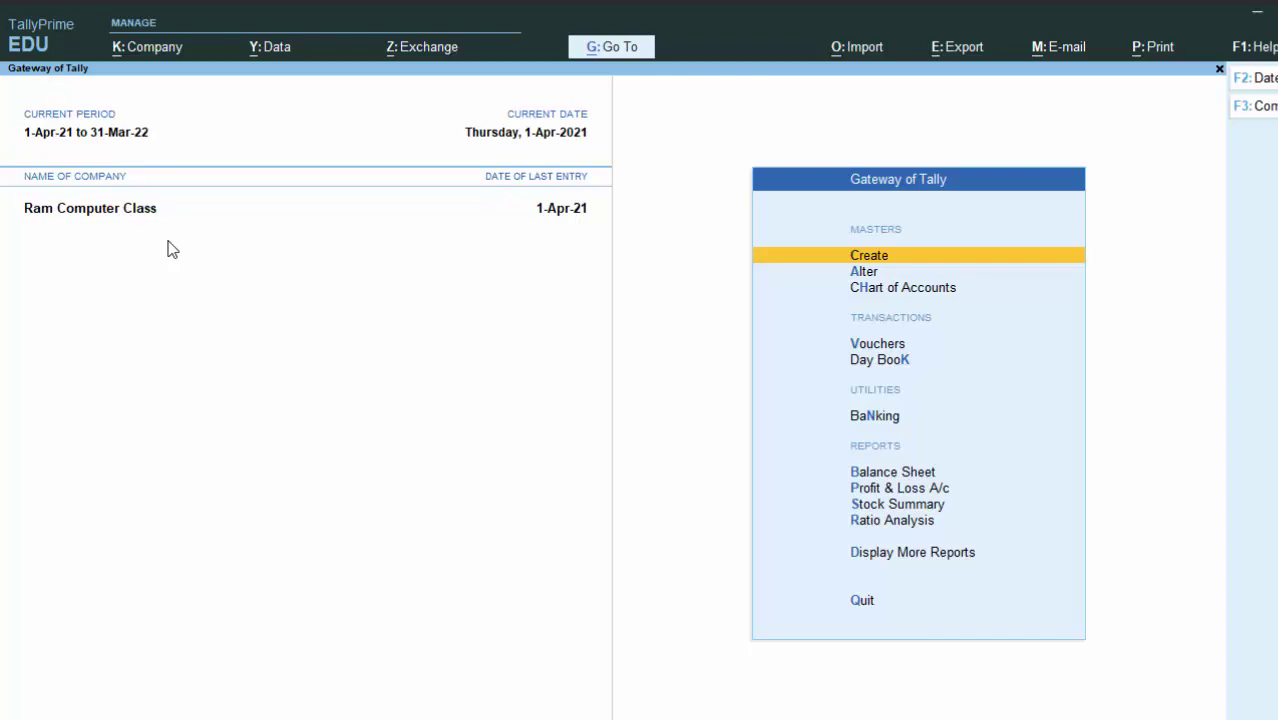
# Step: In Company Features (F11), set Enable Bill-wise entry to No and accept
pyautogui.press('F11')
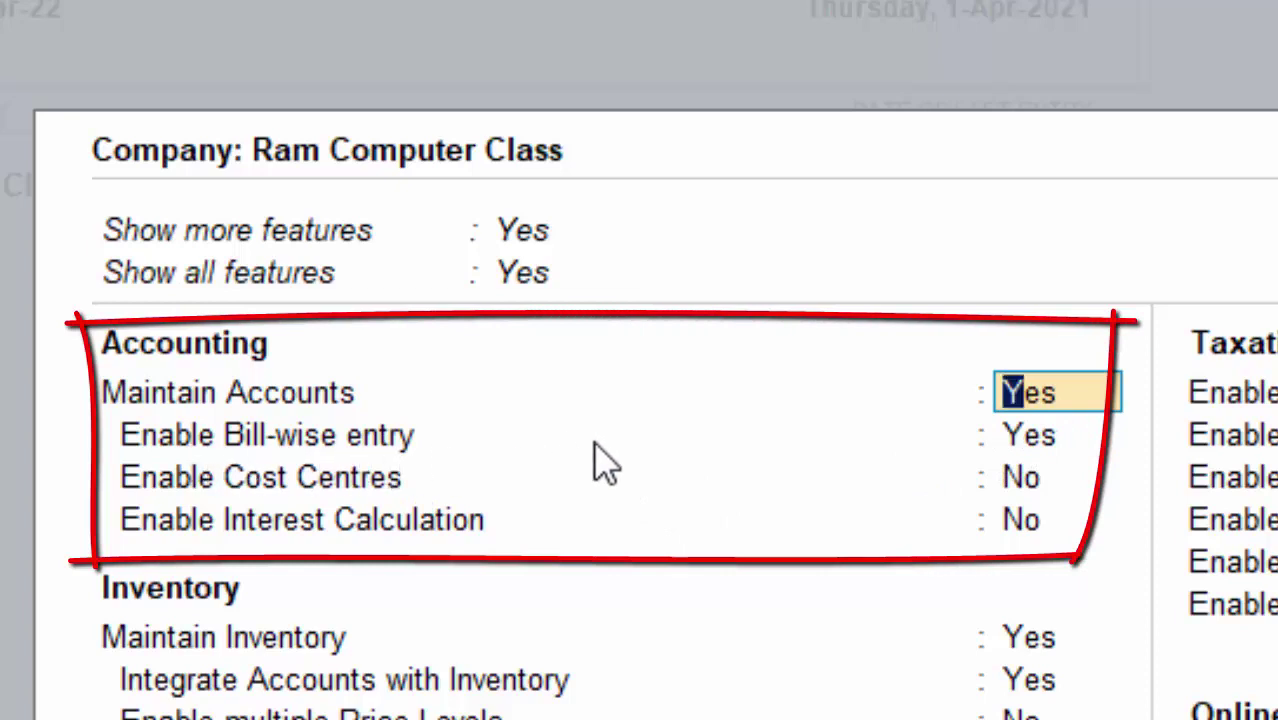
pyautogui.click(1013, 450)
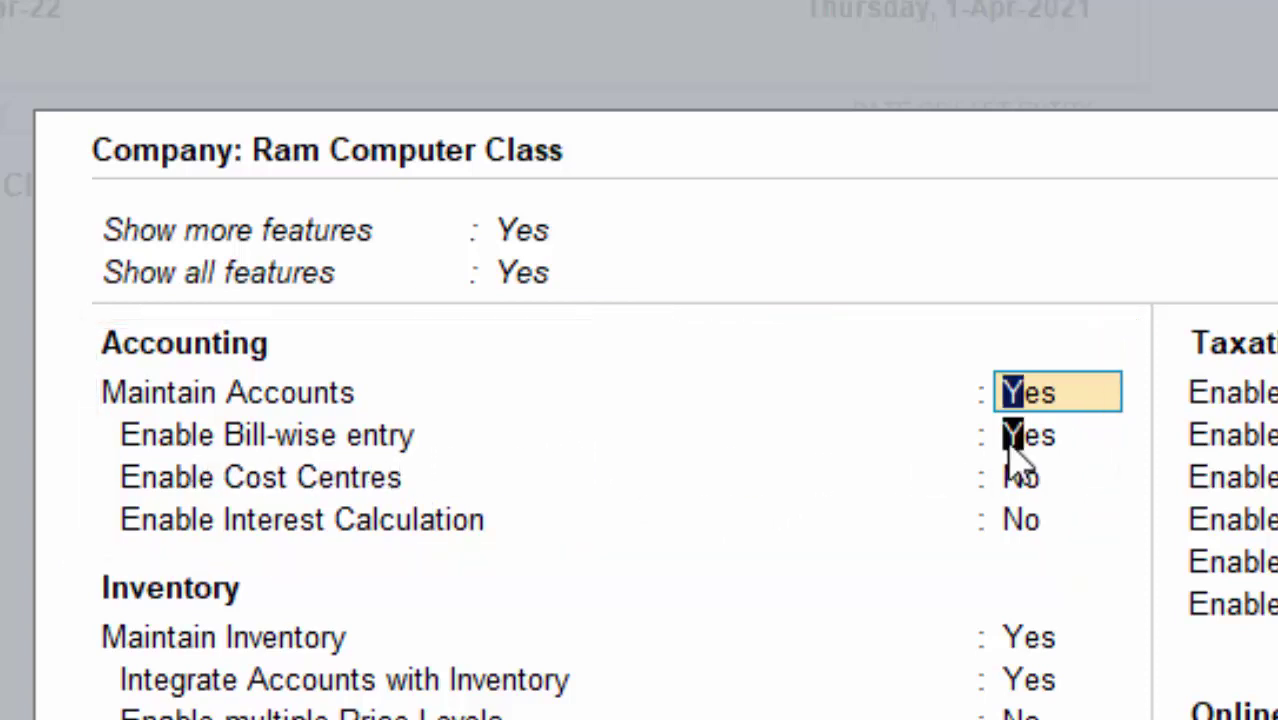
pyautogui.write('n')
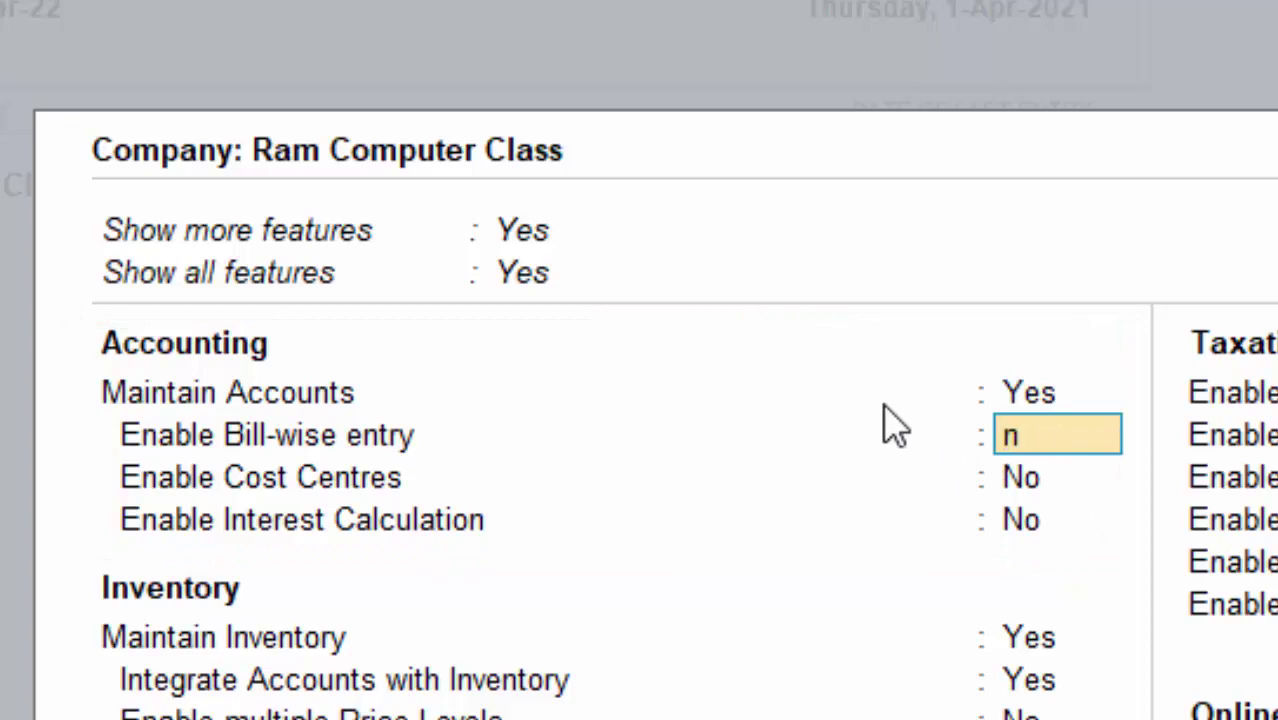
pyautogui.press('Return')
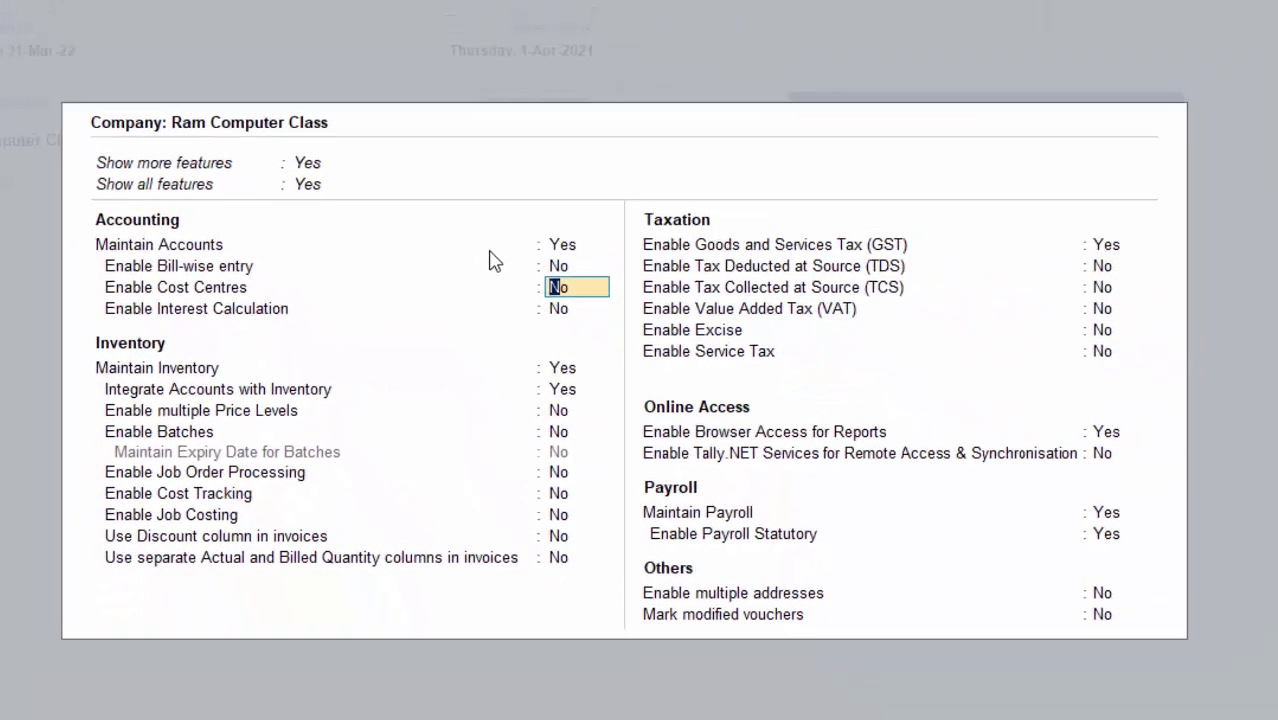
pyautogui.hotkey('ctrl', 'a')
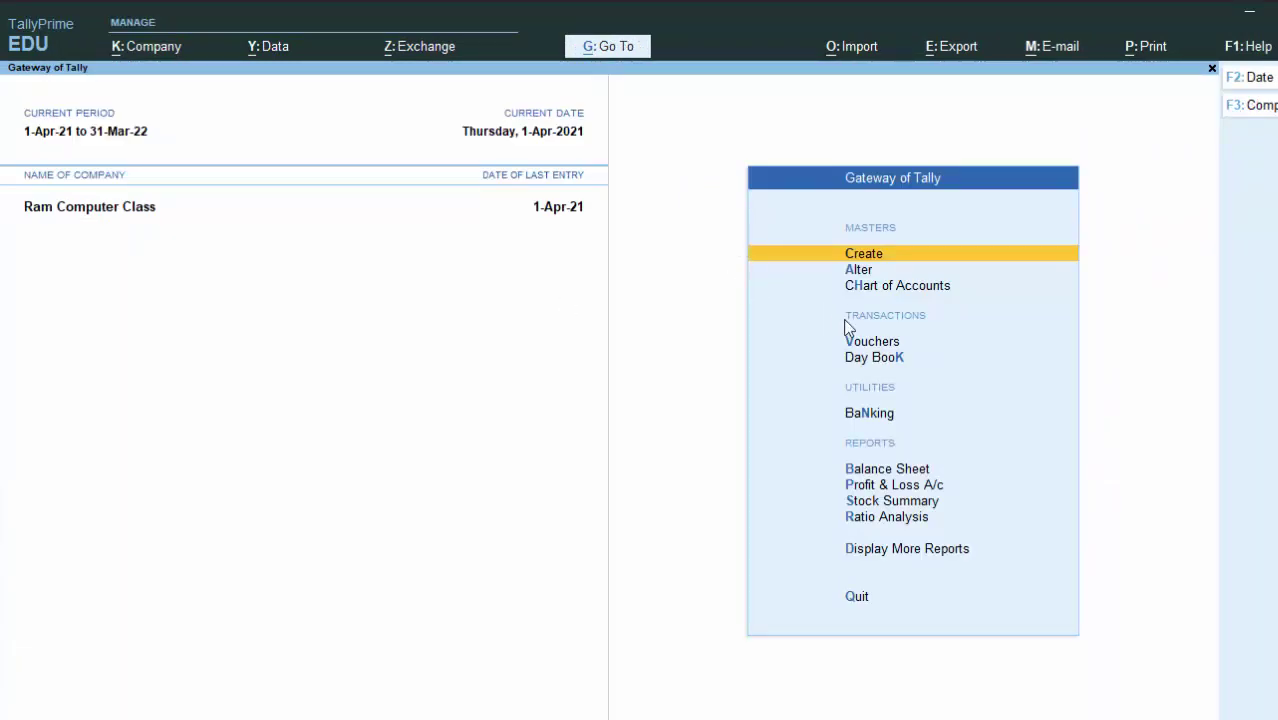
# Step: Start a Purchase voucher with supplier invoice number 575757, keeping date 1-Apr-21
pyautogui.click(883, 343)
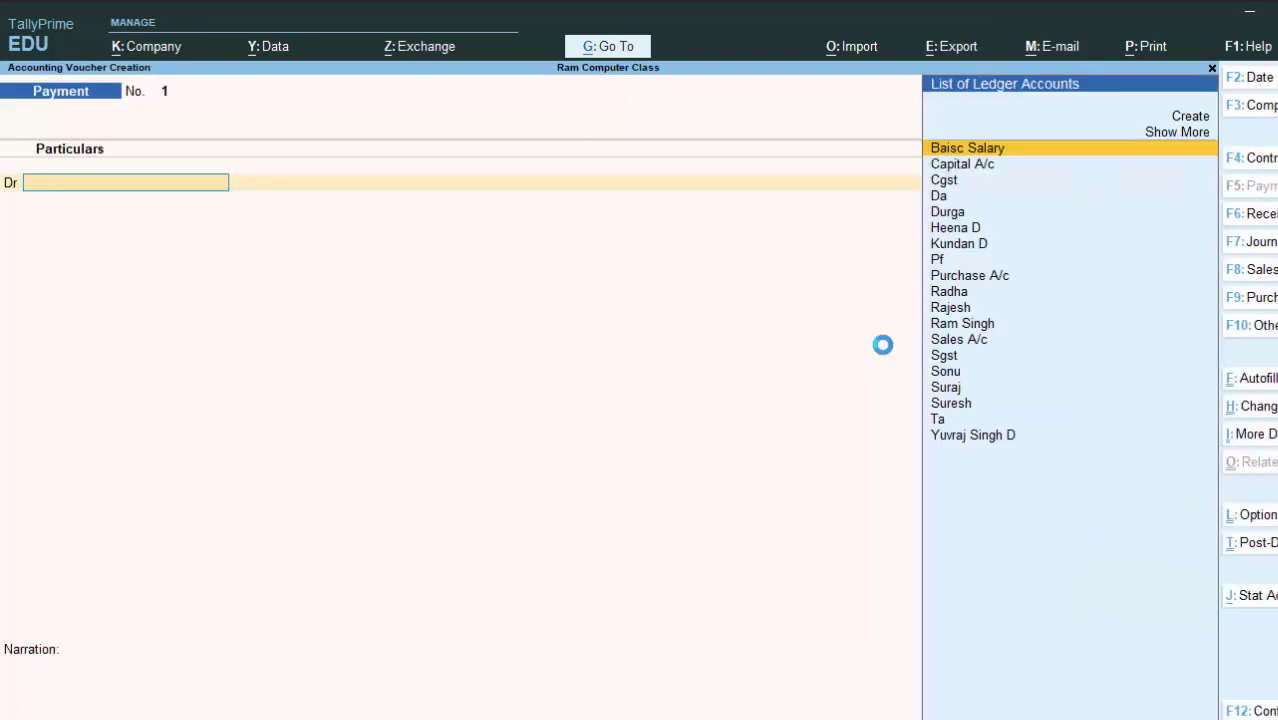
pyautogui.click(1252, 297)
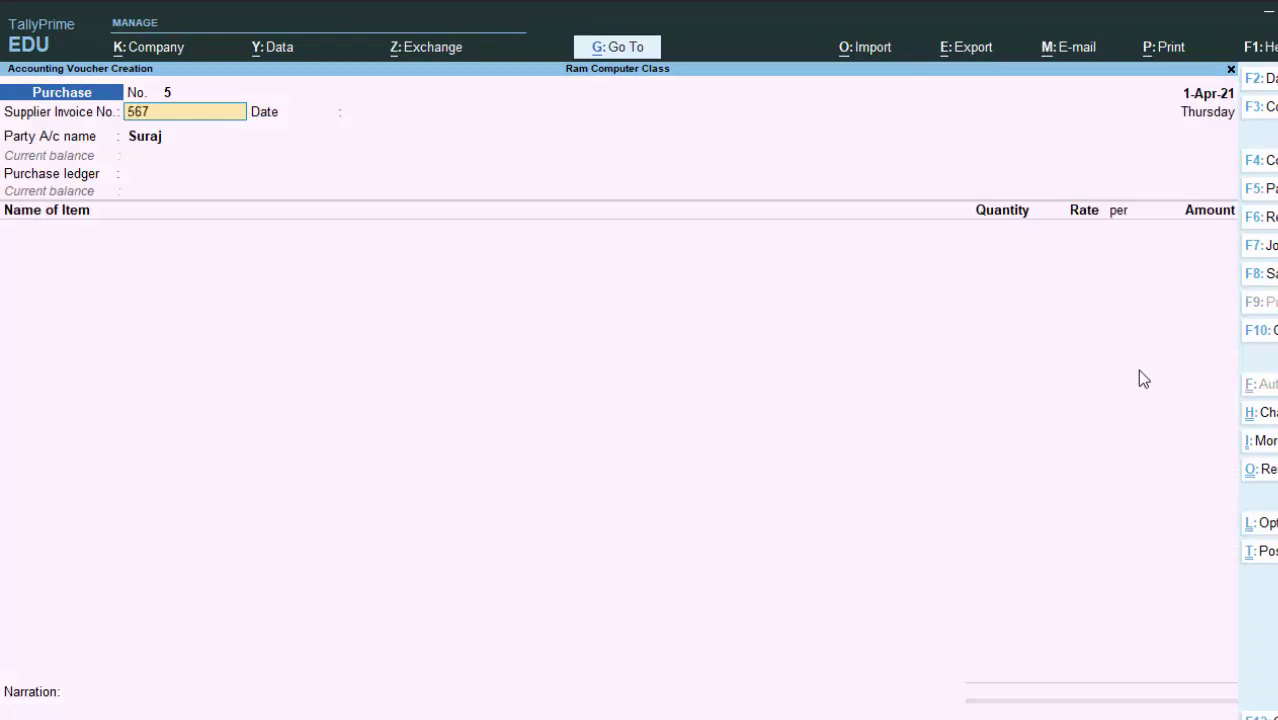
pyautogui.write('575757')
pyautogui.press('Return')
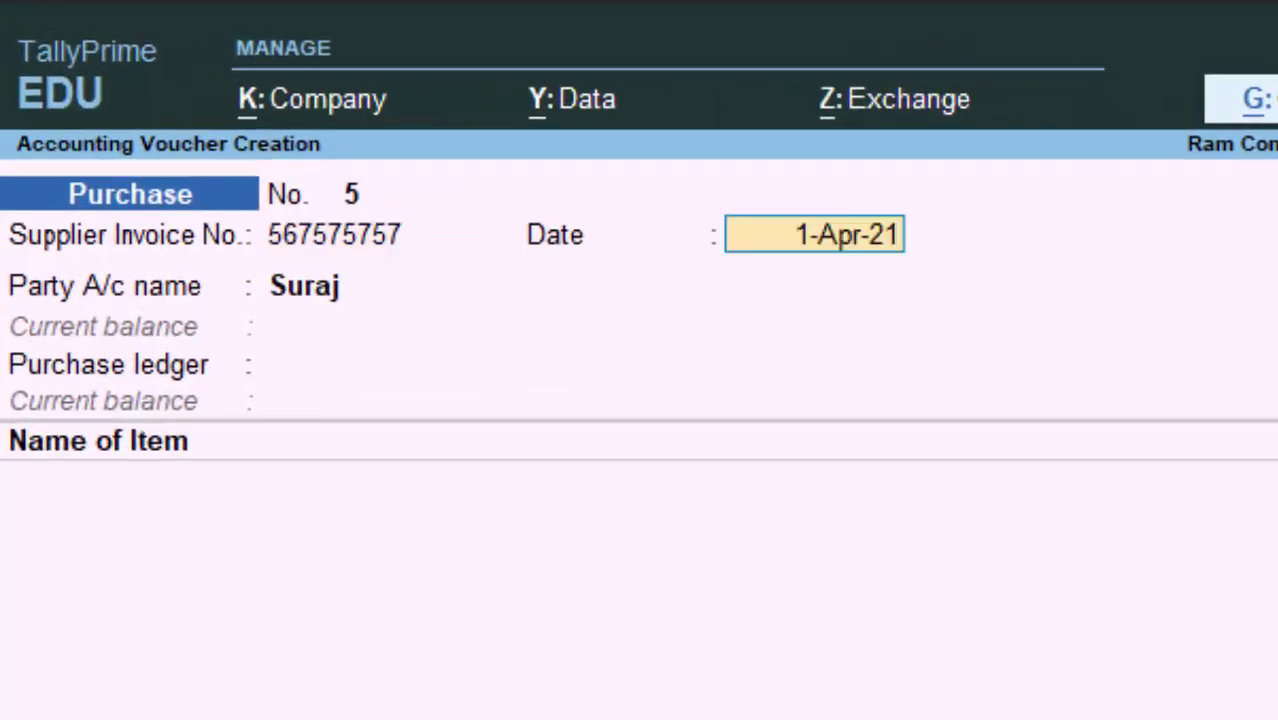
pyautogui.press('Return')
# Step: Create the supplier's party ledger under Sundry Creditors with Regular registration
pyautogui.hotkey('alt', 'c')
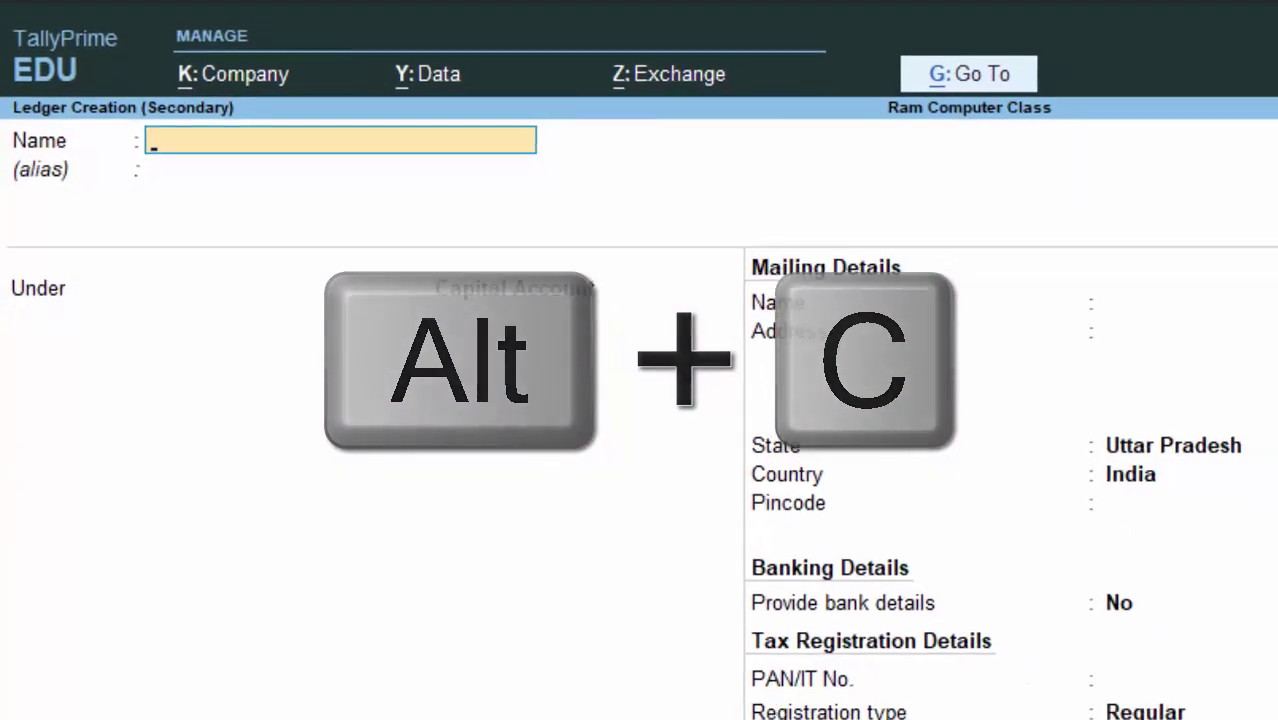
pyautogui.write('Gaurav C')
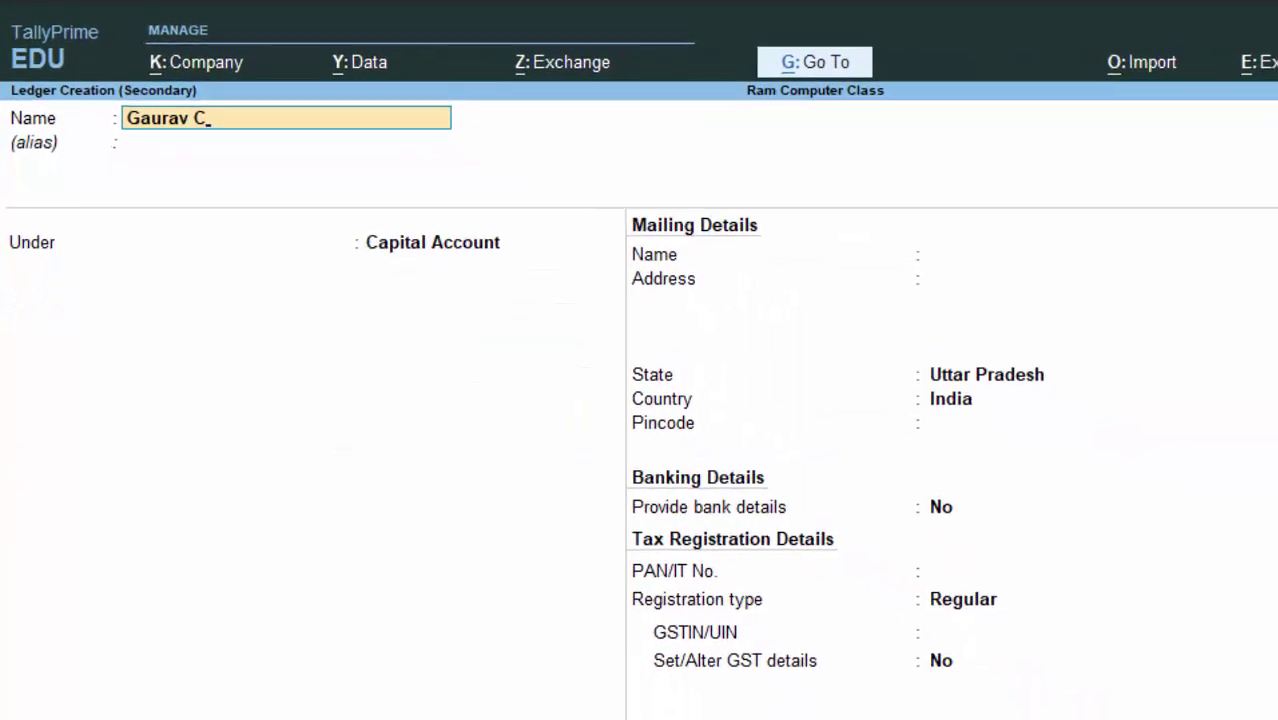
pyautogui.press('Return')
pyautogui.press('Return')
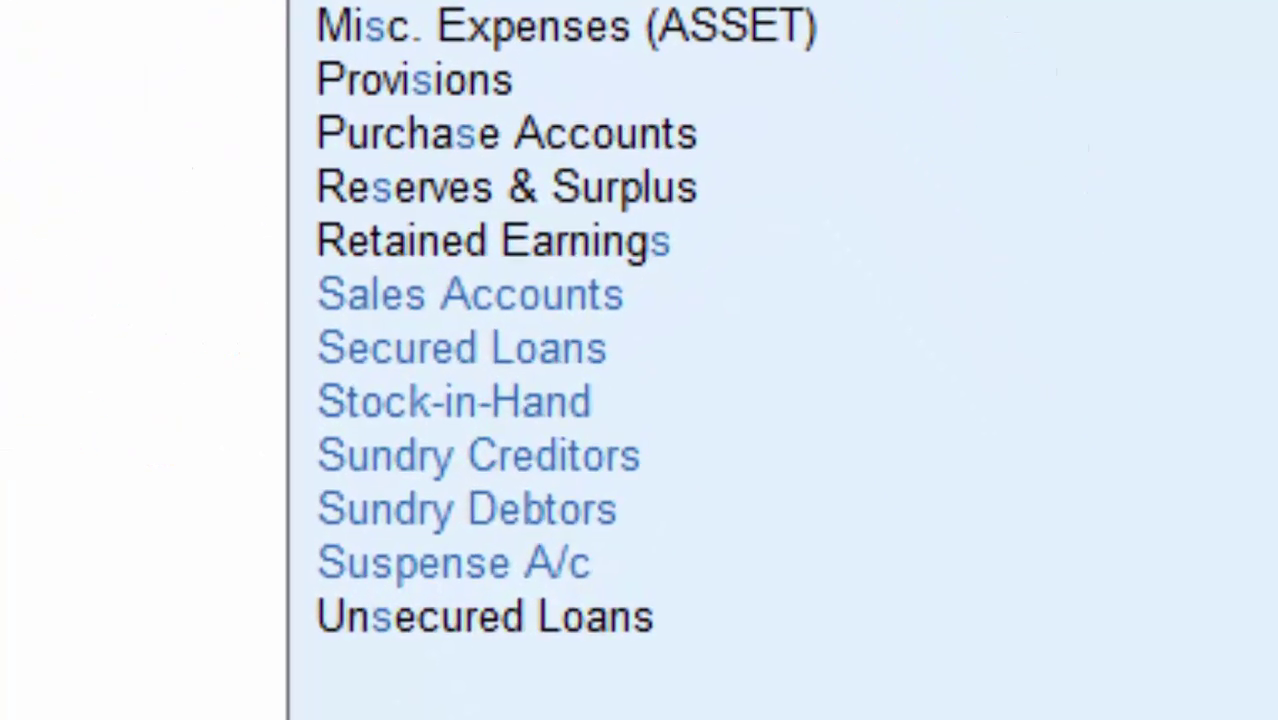
pyautogui.press('Down')
pyautogui.press('Down')
pyautogui.press('Down')
pyautogui.press('Down')
pyautogui.press('Down')
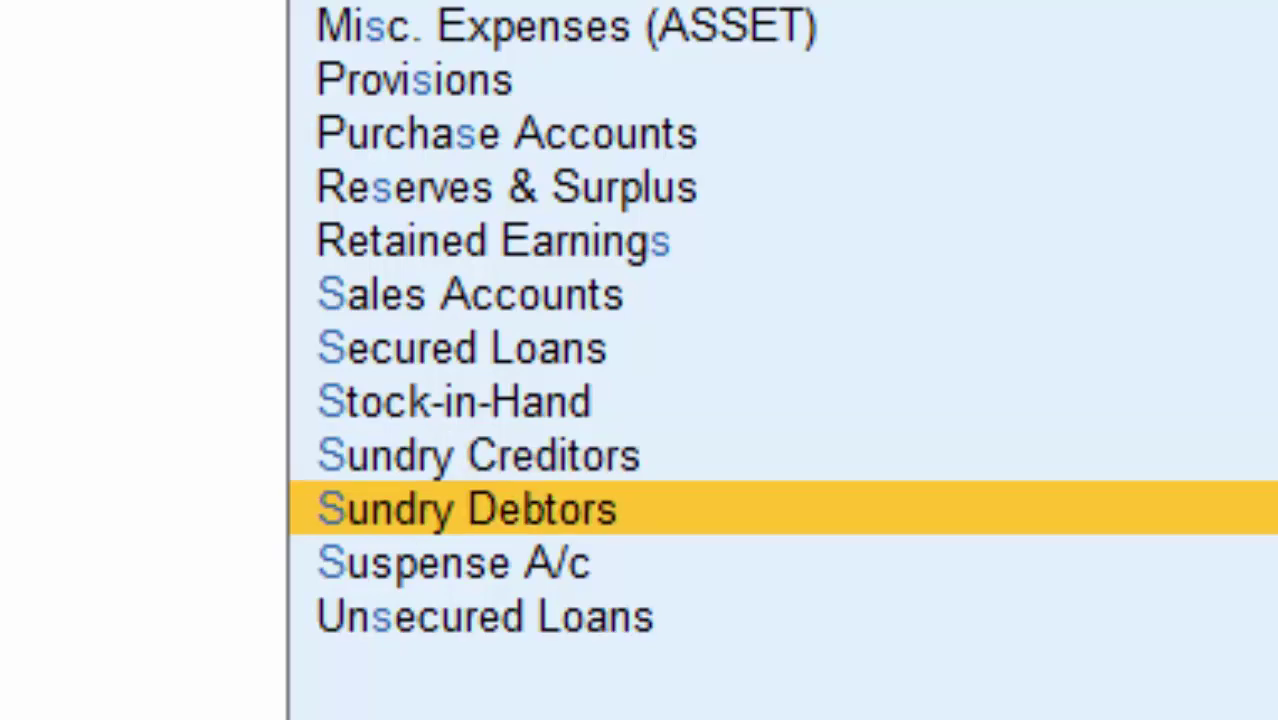
pyautogui.press('Up')
pyautogui.press('Return')
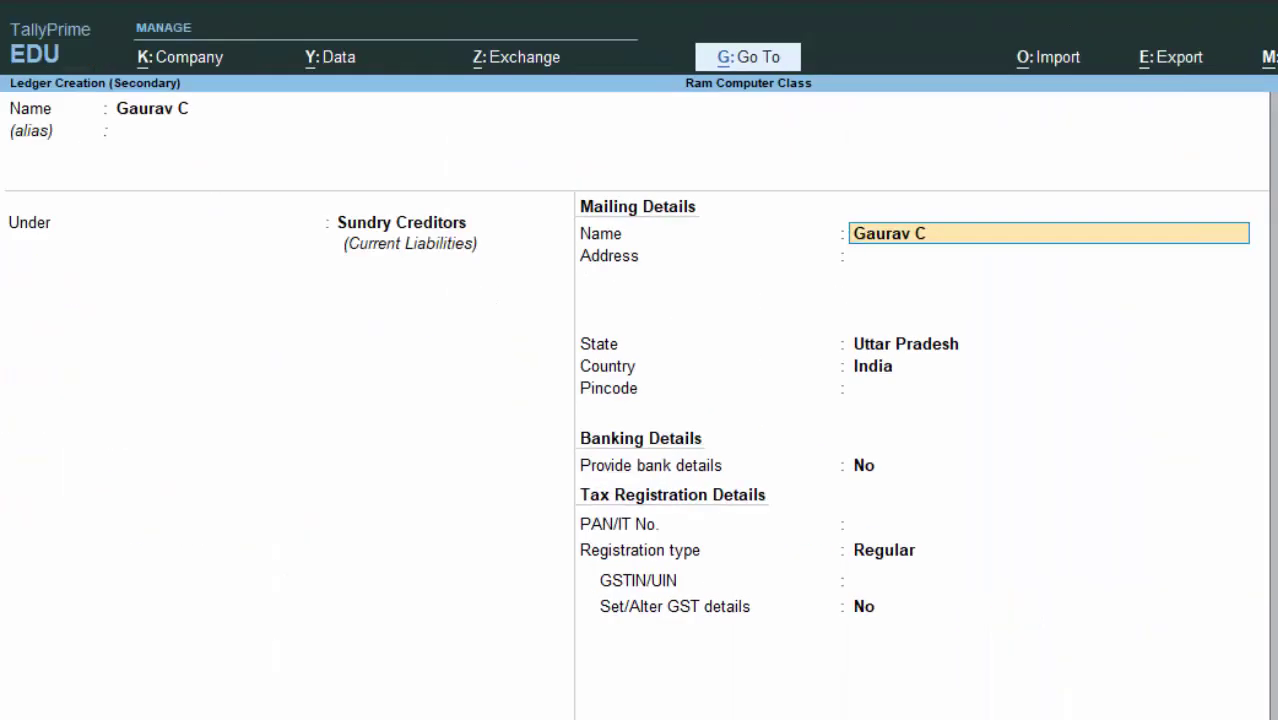
pyautogui.press('Return')
pyautogui.press('Return')
pyautogui.press('Return')
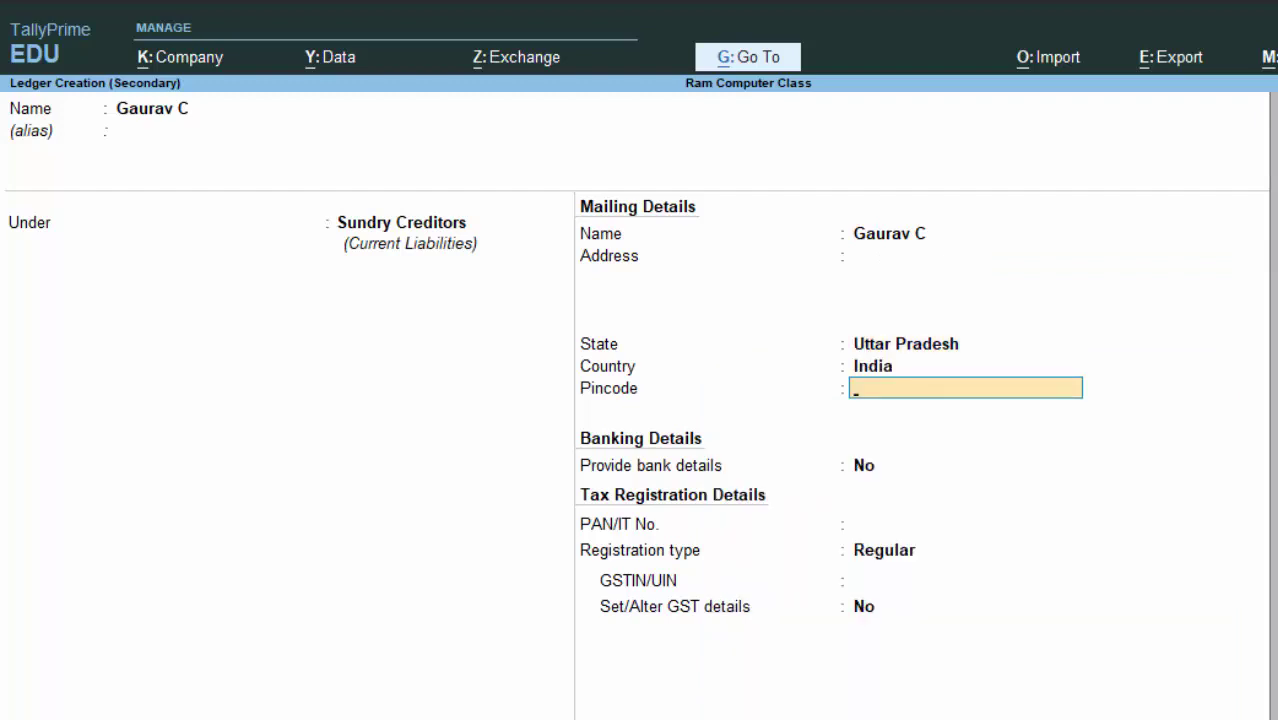
pyautogui.press('Return')
pyautogui.press('Return')
pyautogui.press('Return')
pyautogui.press('Return')
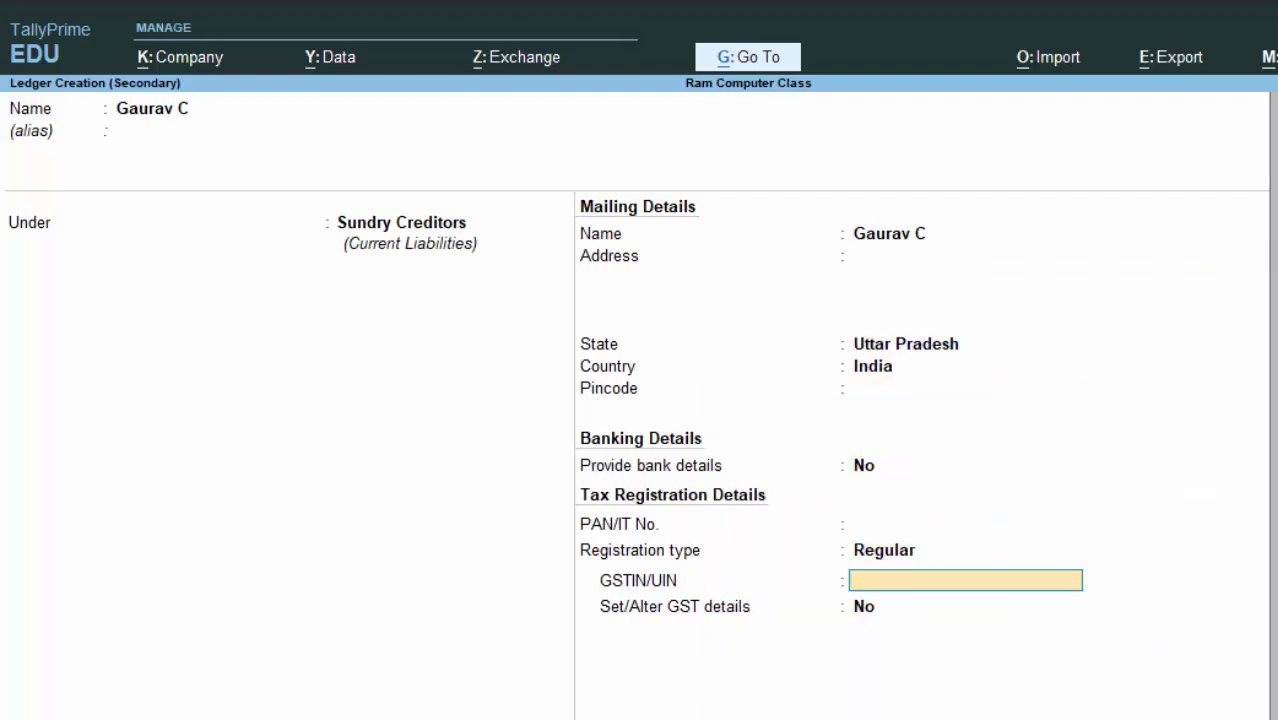
pyautogui.press('Return')
pyautogui.press('Return')
pyautogui.press('Return')
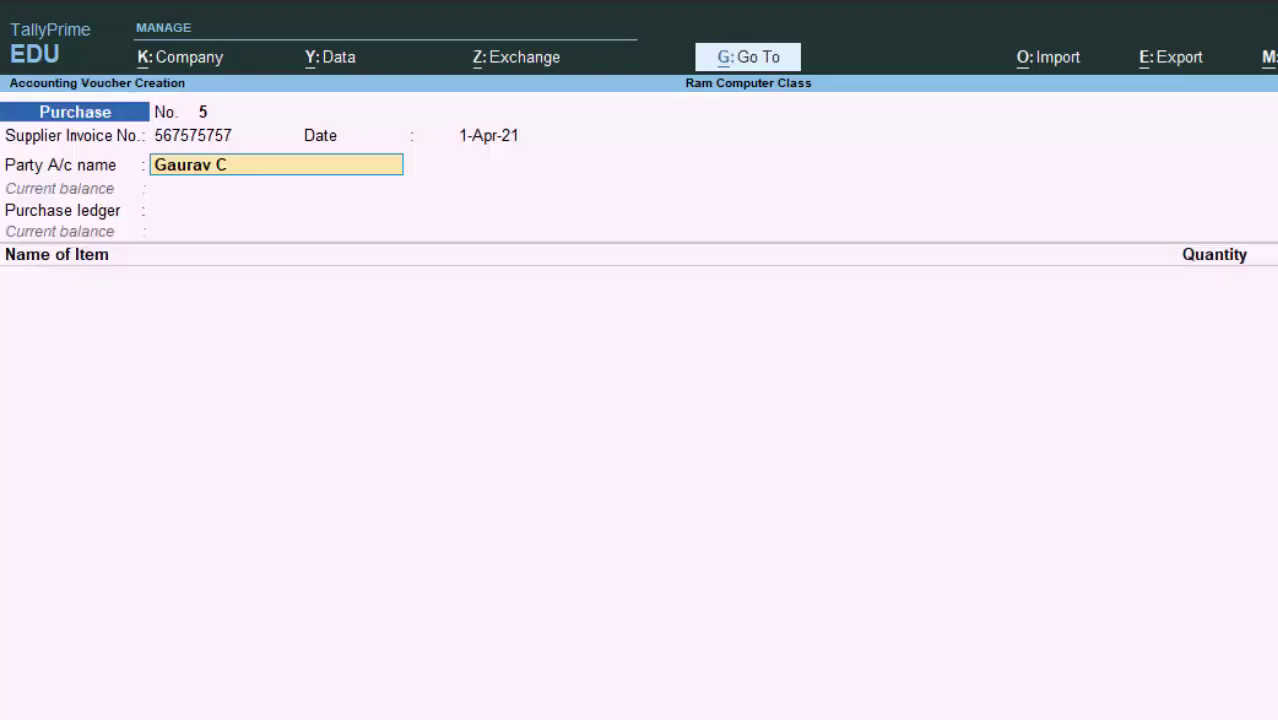
pyautogui.press('Return')
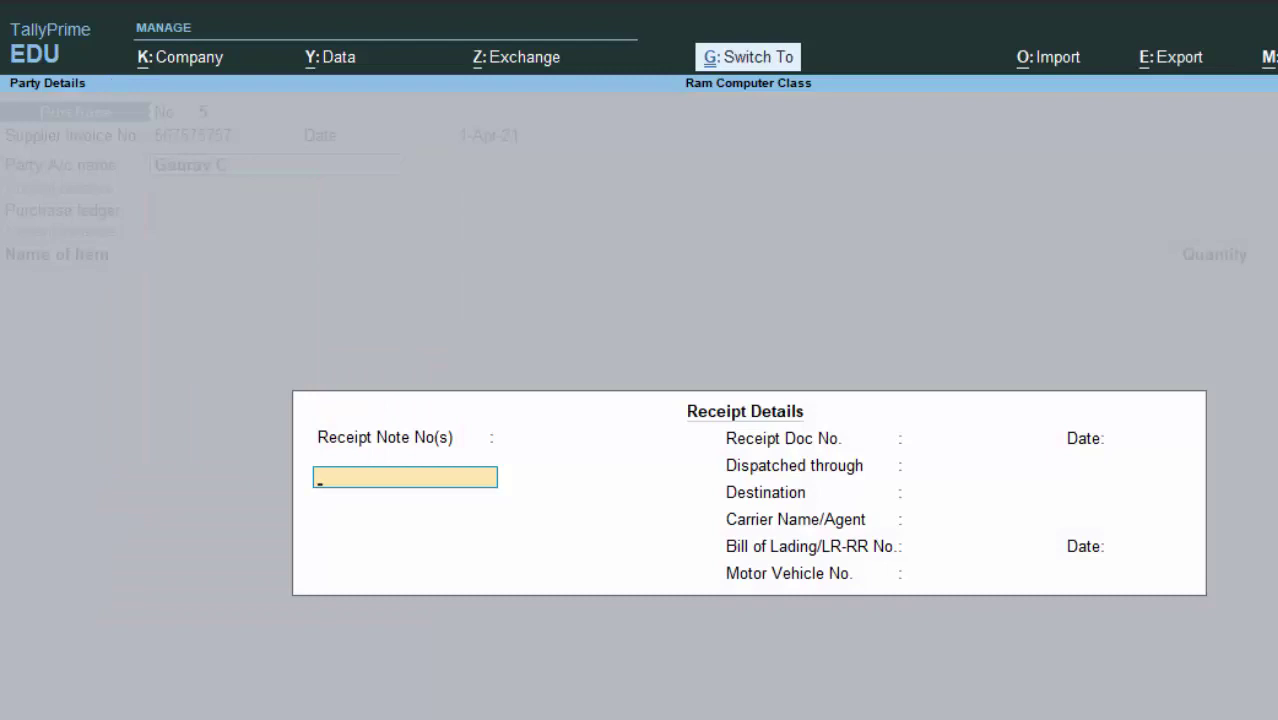
# Step: Accept party details and Purchase A/c, then enter 109 Keyboards
pyautogui.hotkey('ctrl', 'a')
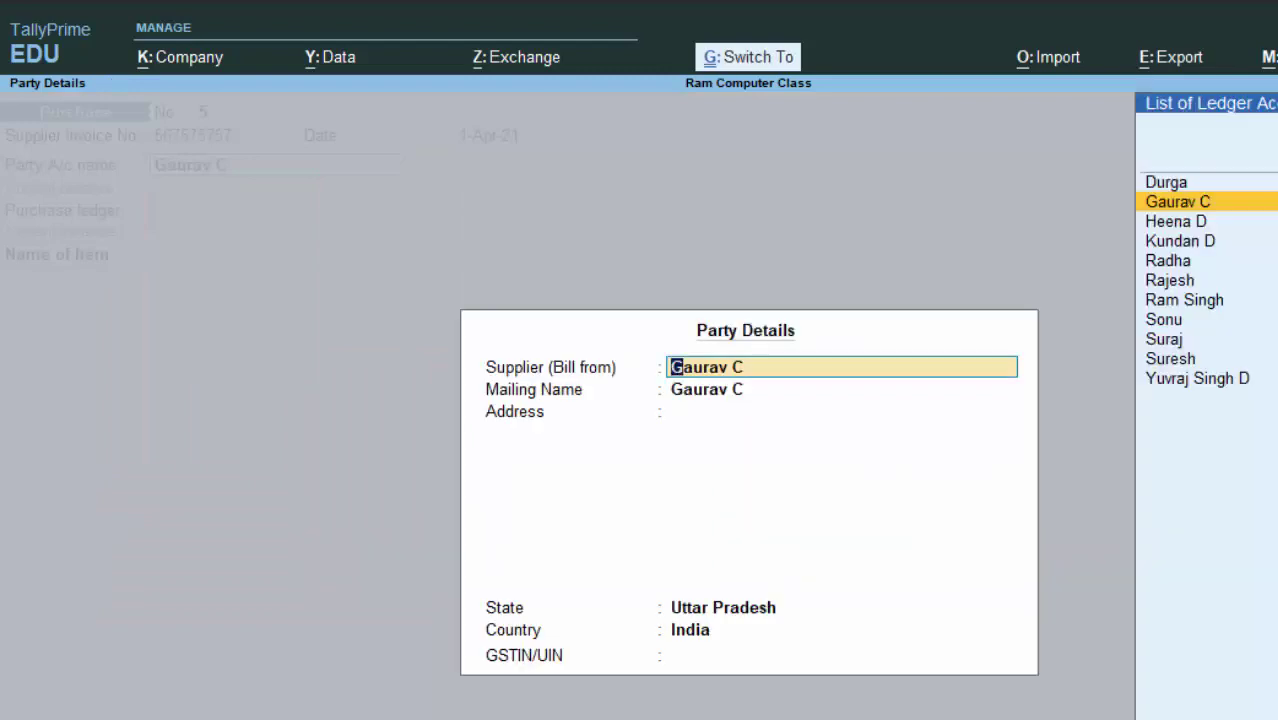
pyautogui.hotkey('ctrl', 'a')
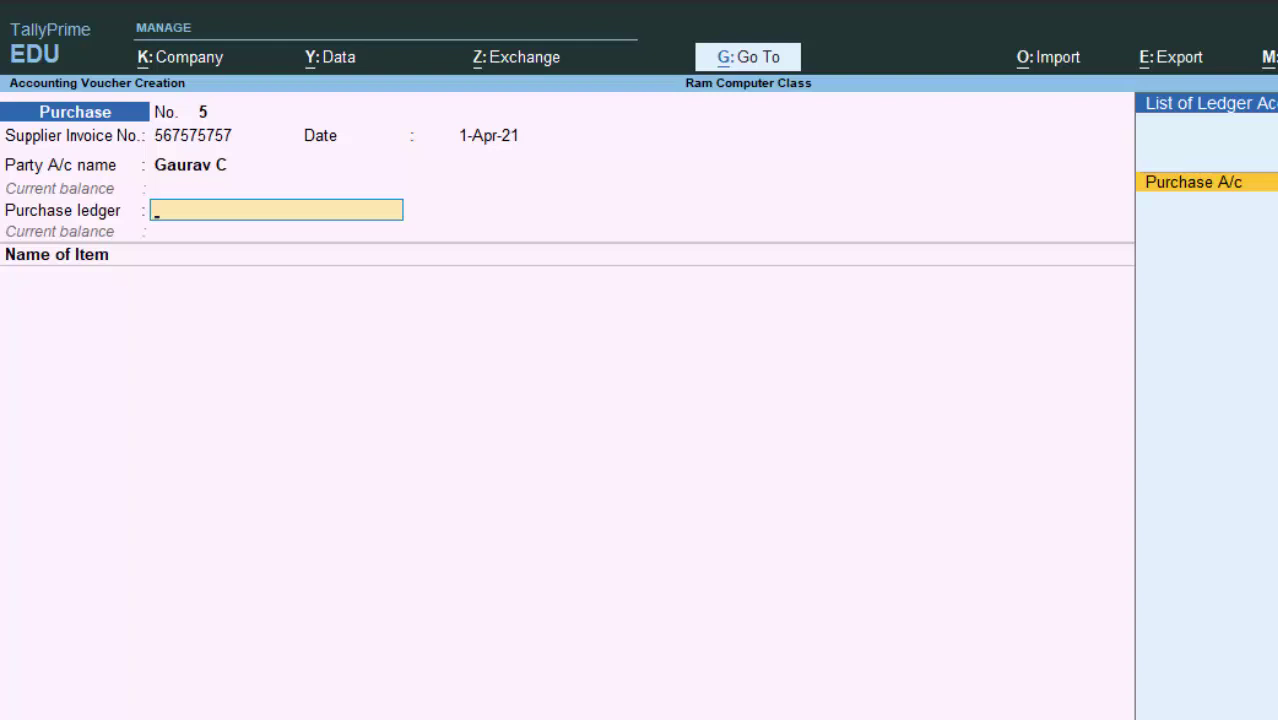
pyautogui.press('Return')
pyautogui.write('K')
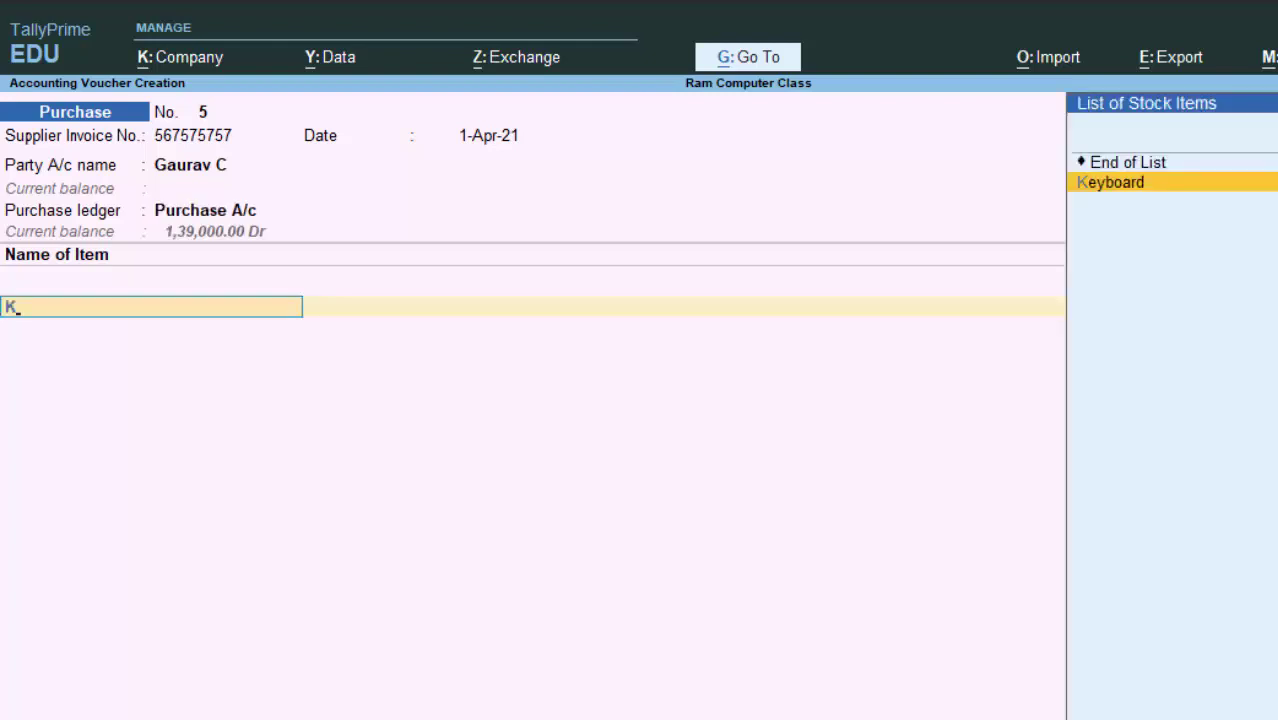
pyautogui.press('Return')
pyautogui.write('1')
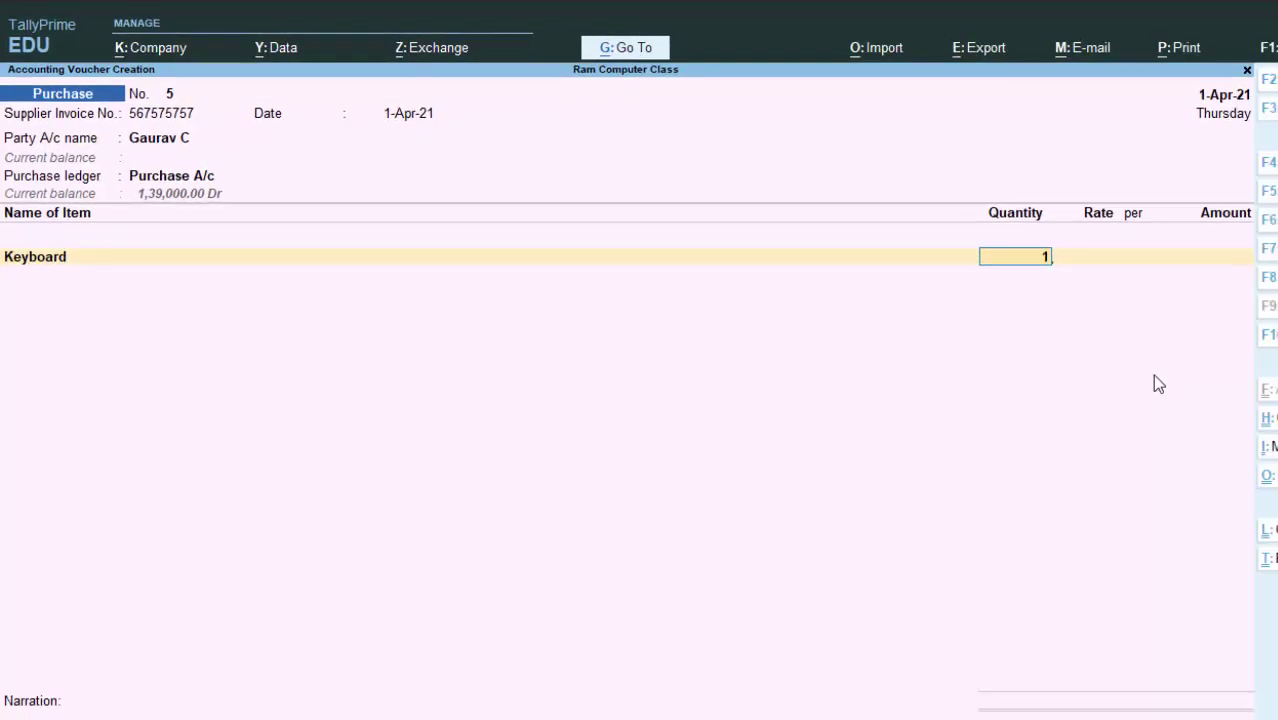
pyautogui.write('09')
pyautogui.press('Return')
pyautogui.press('Return')
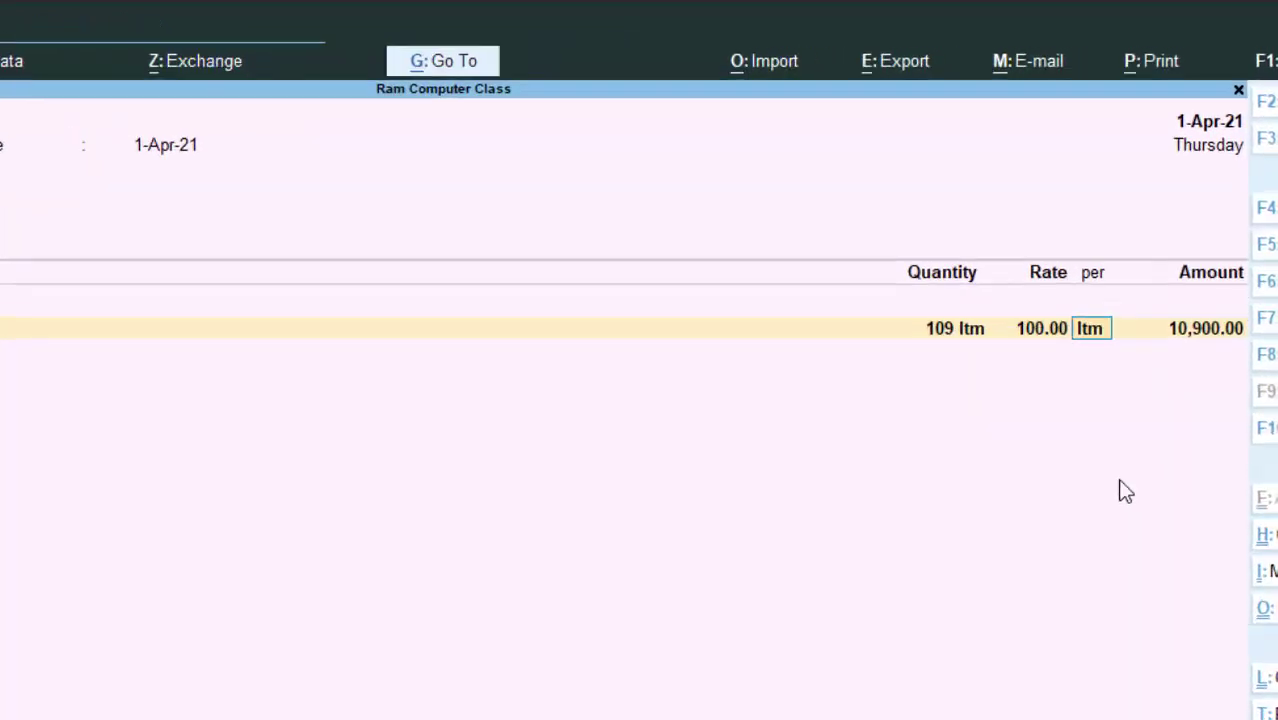
pyautogui.press('Return')
# Step: Add Cgst and Sgst of 981.00 each and save the 12,862.00 voucher
pyautogui.press('Return')
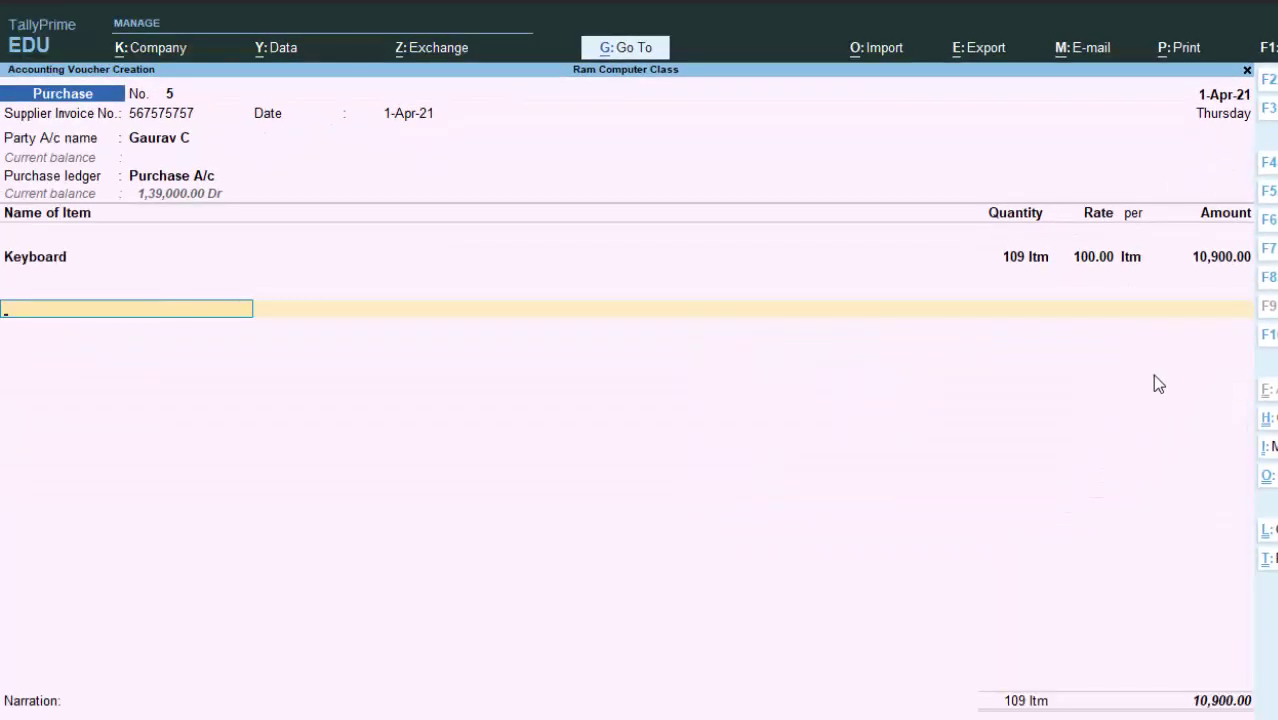
pyautogui.write('C')
pyautogui.press('Return')
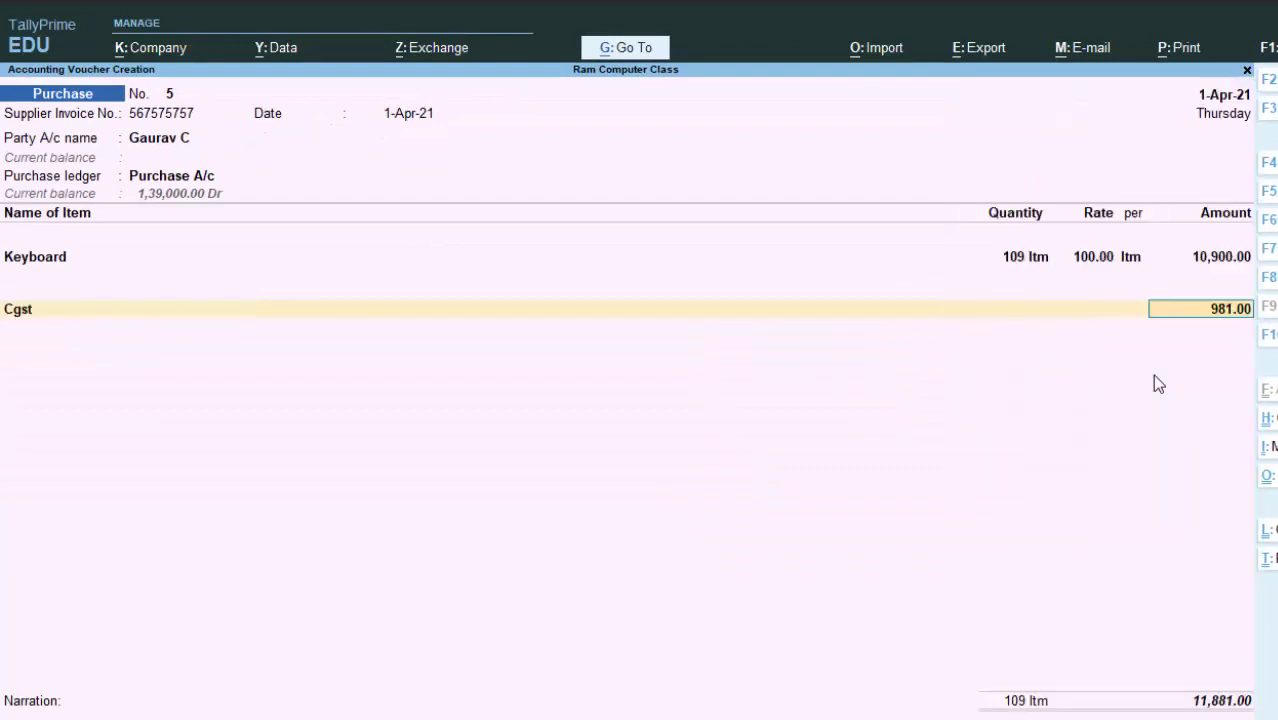
pyautogui.press('Return')
pyautogui.write('S')
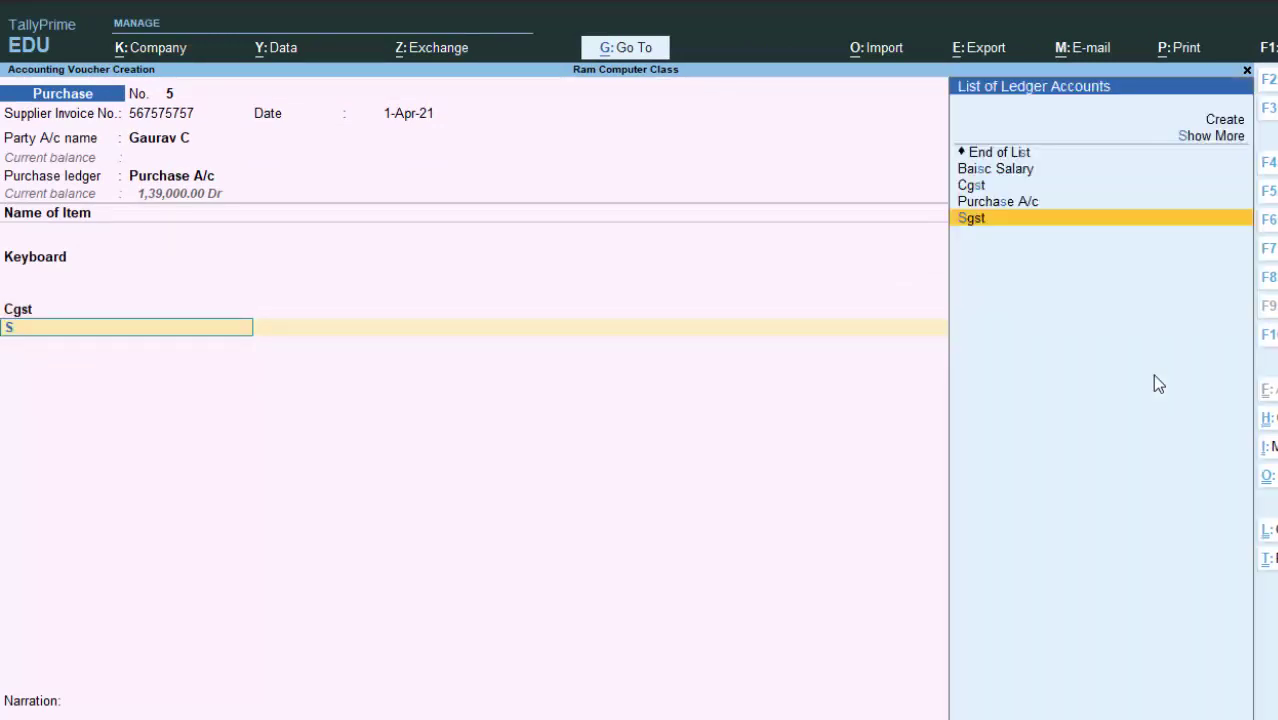
pyautogui.press('Return')
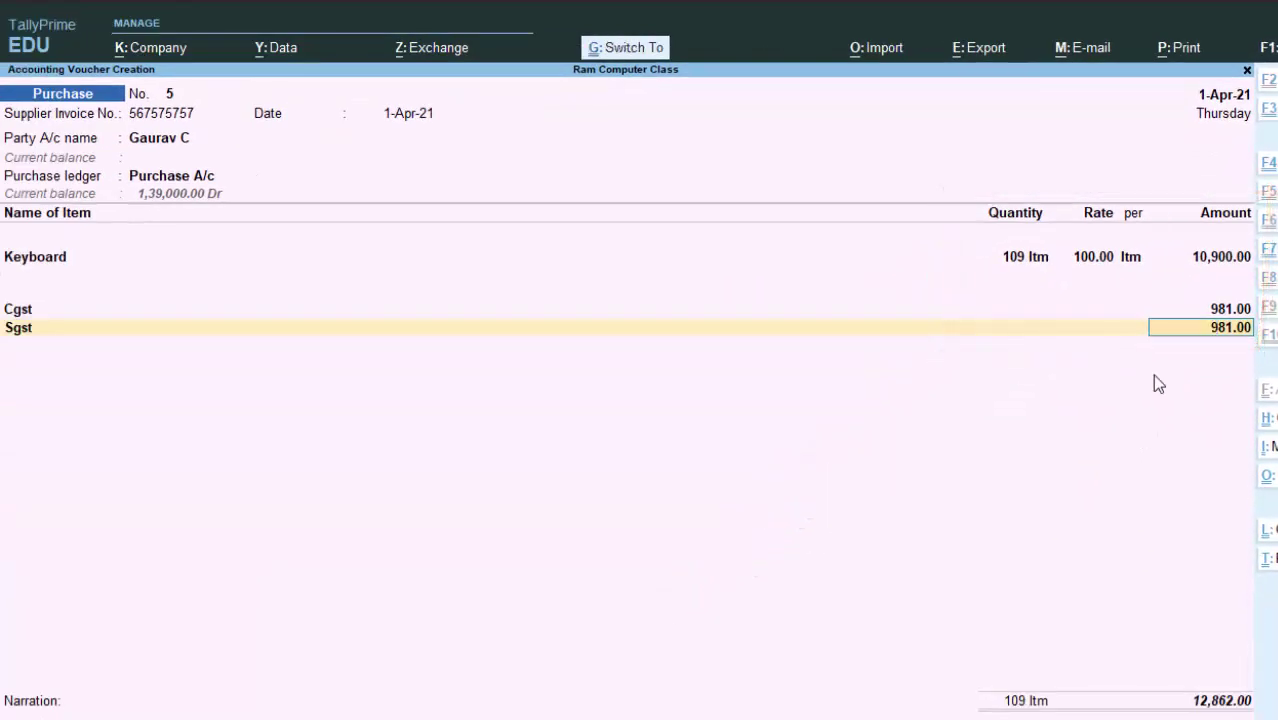
pyautogui.hotkey('ctrl', 'a')
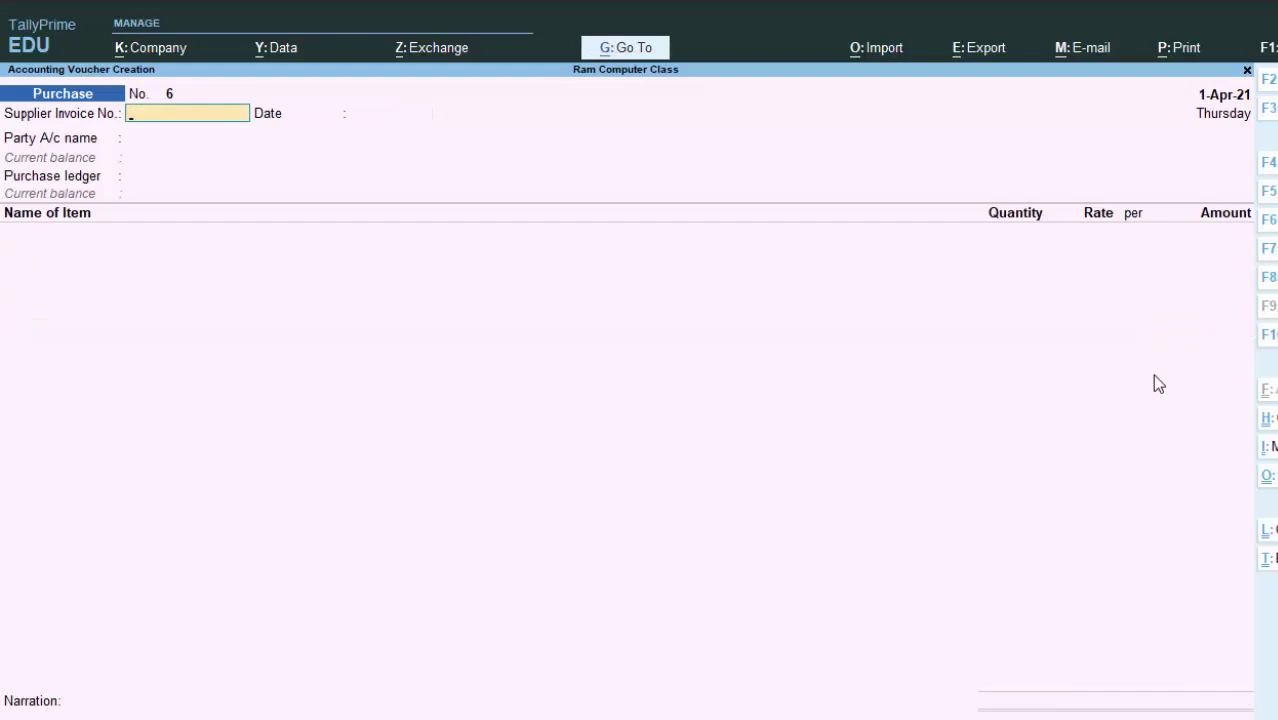
# Step: Open purchase voucher No. 5 from the Day Book for alteration
pyautogui.press('Escape')
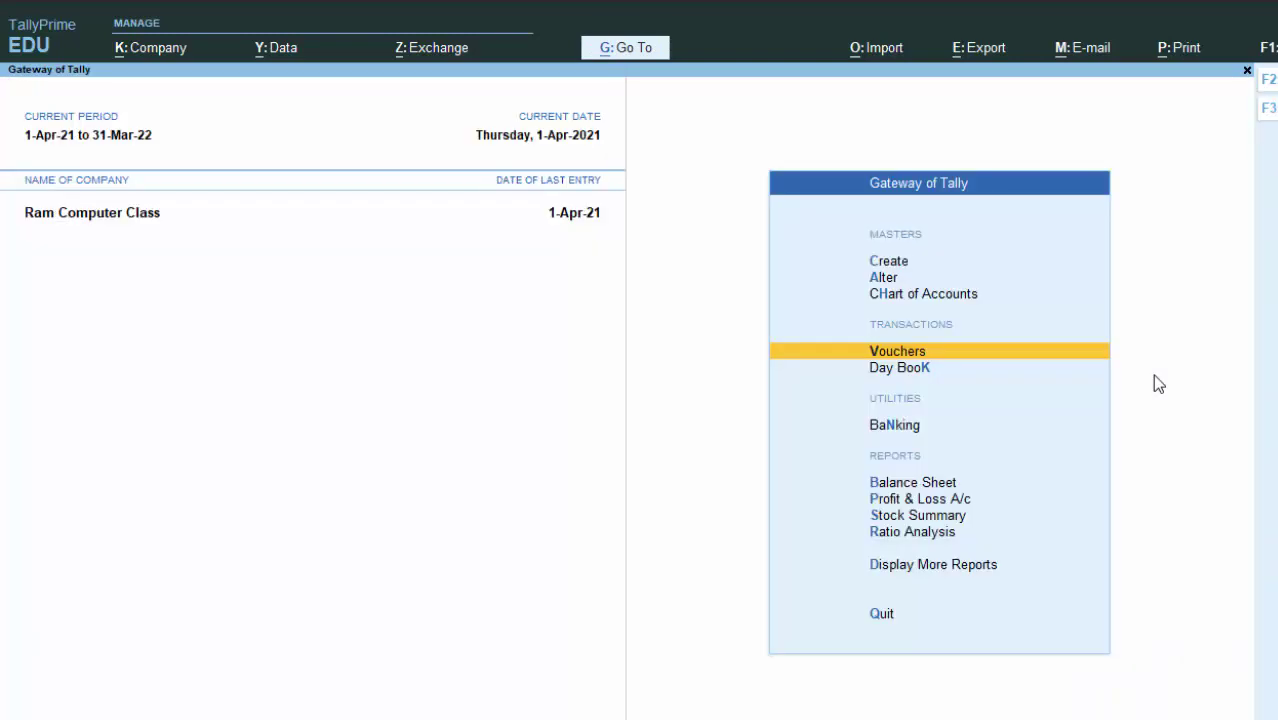
pyautogui.press('d')
pyautogui.press('d')
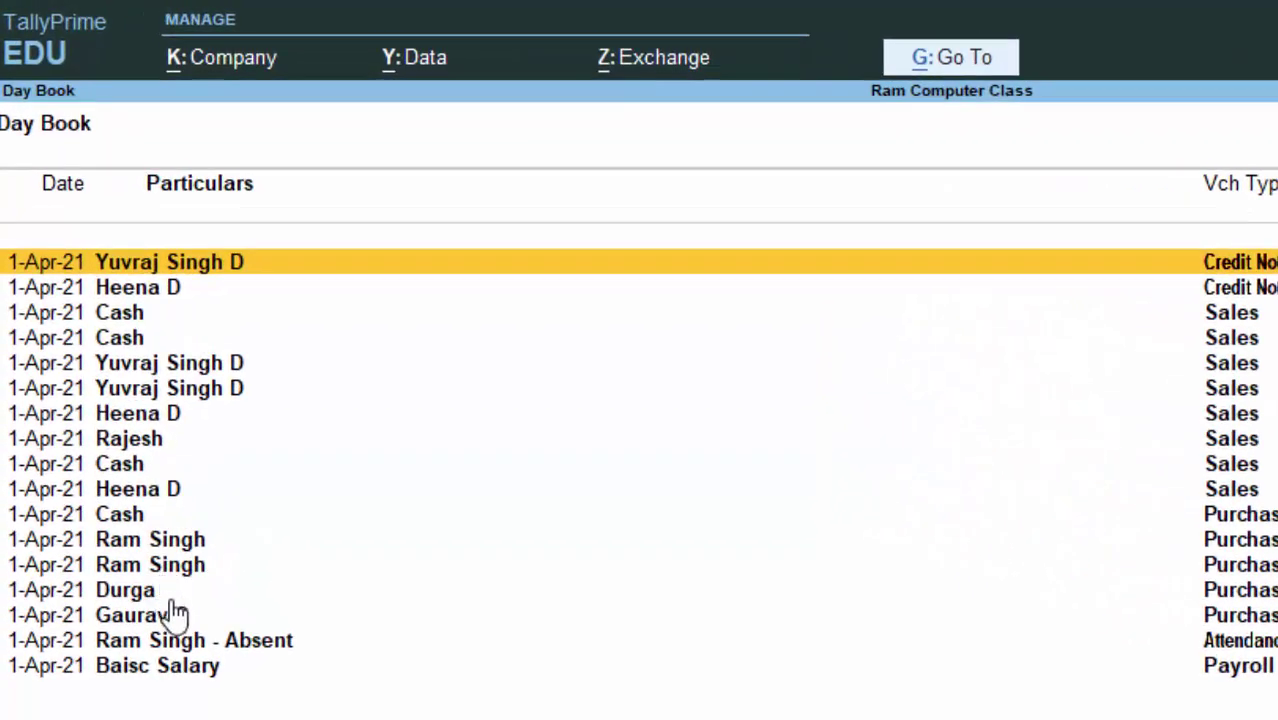
pyautogui.click(165, 600)
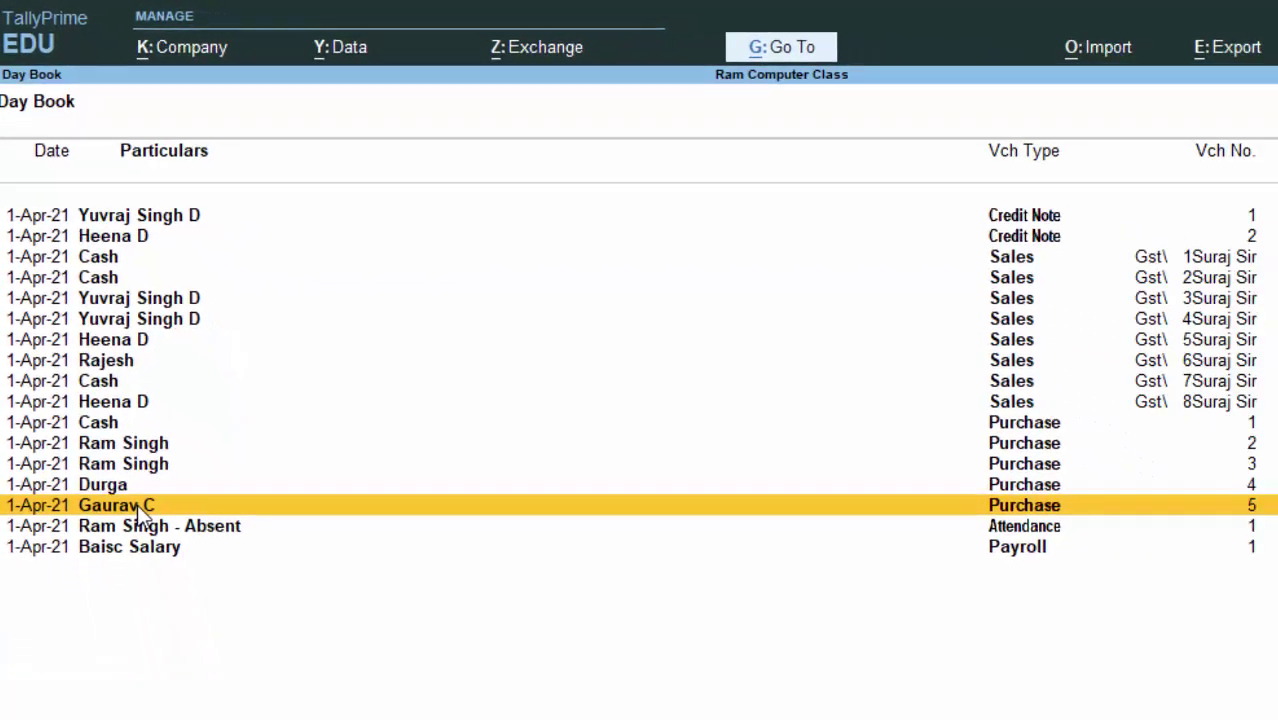
pyautogui.click(170, 615)
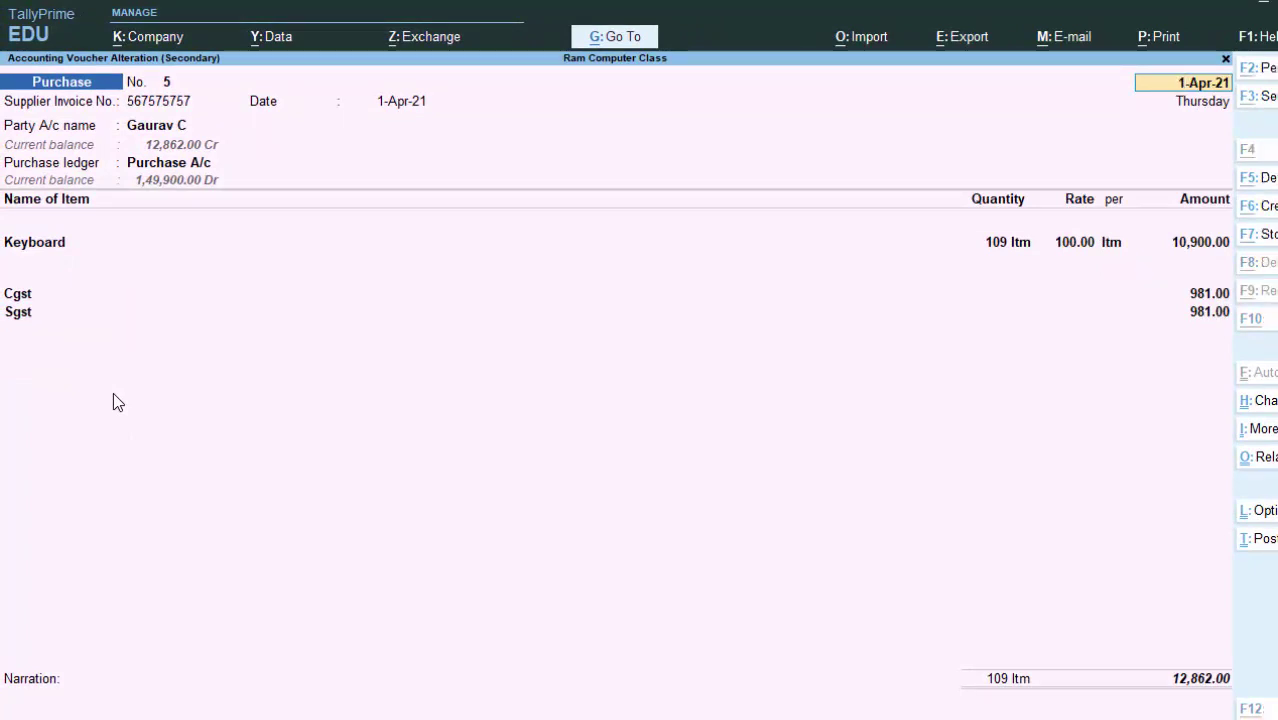
pyautogui.hotkey('alt', 'p')
pyautogui.press('Return')
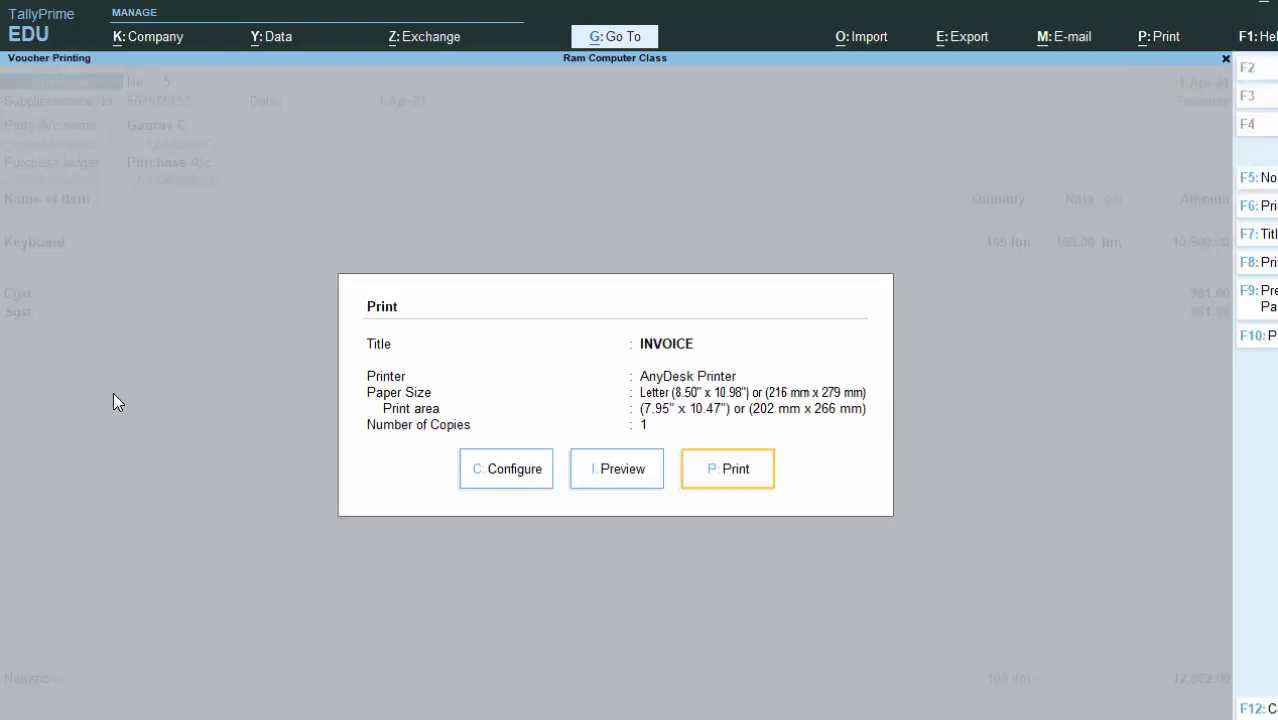
pyautogui.press('i')
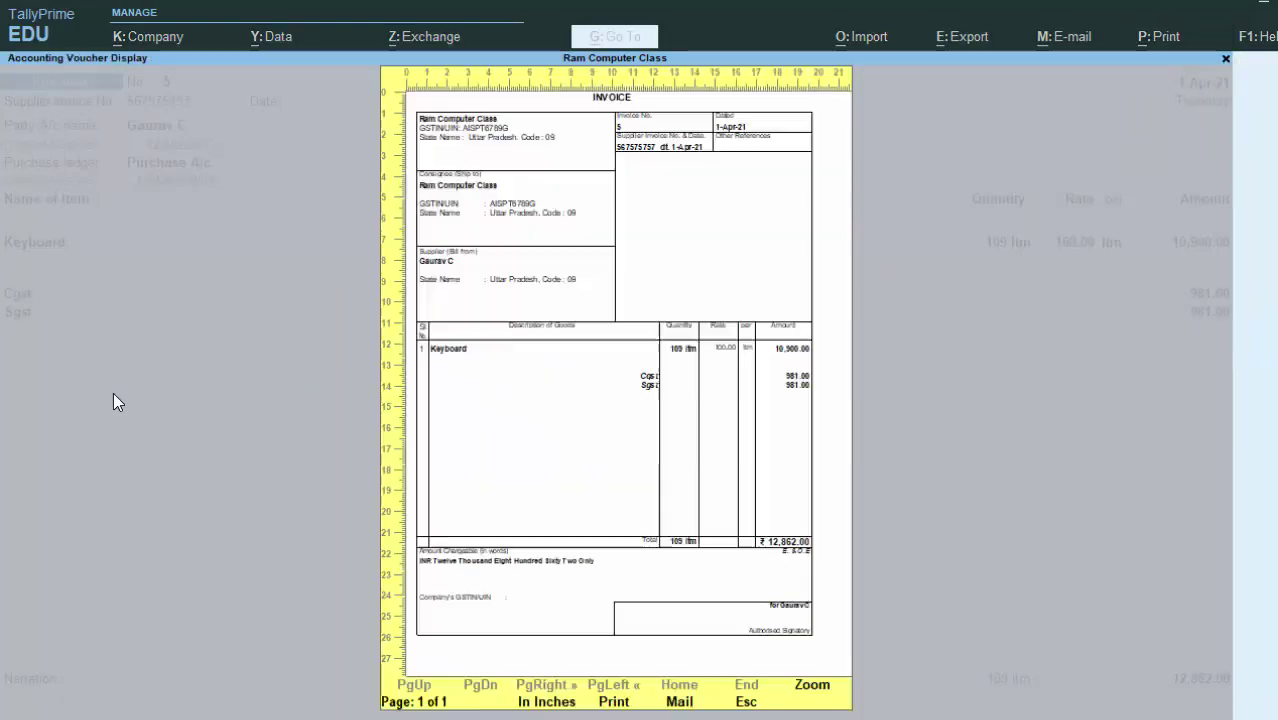
pyautogui.click(830, 697)
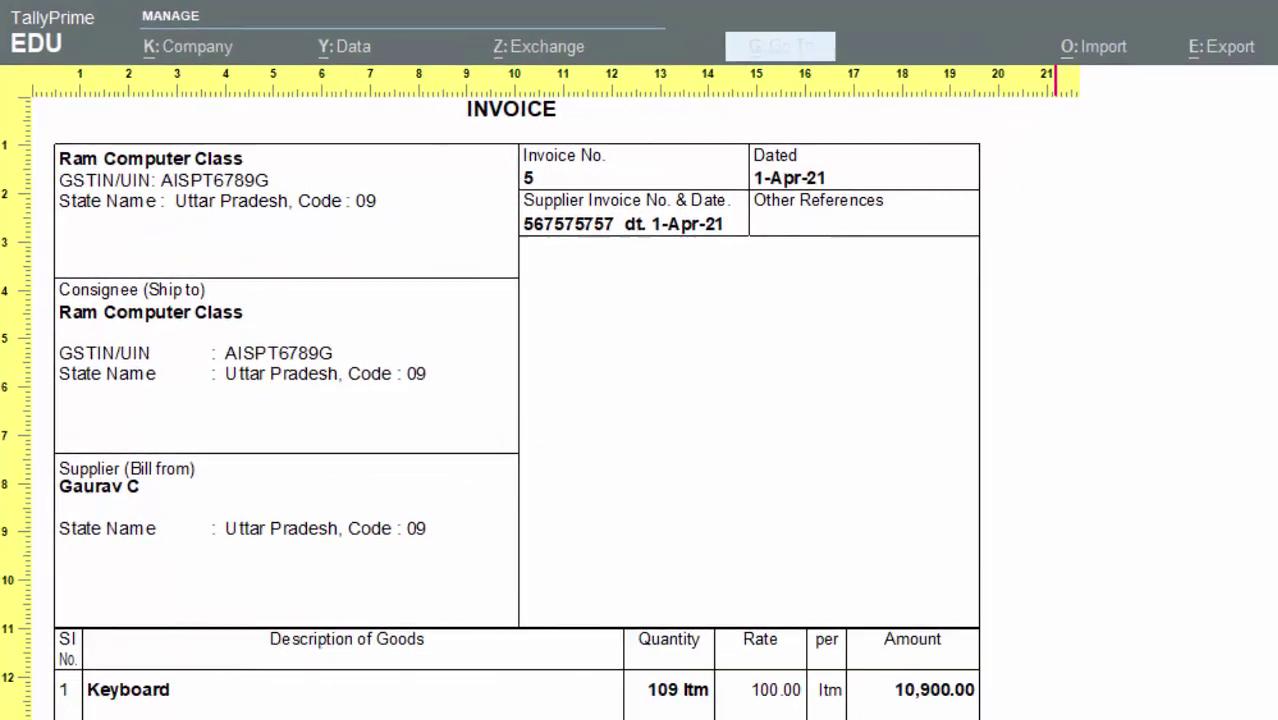
pyautogui.press('Escape')
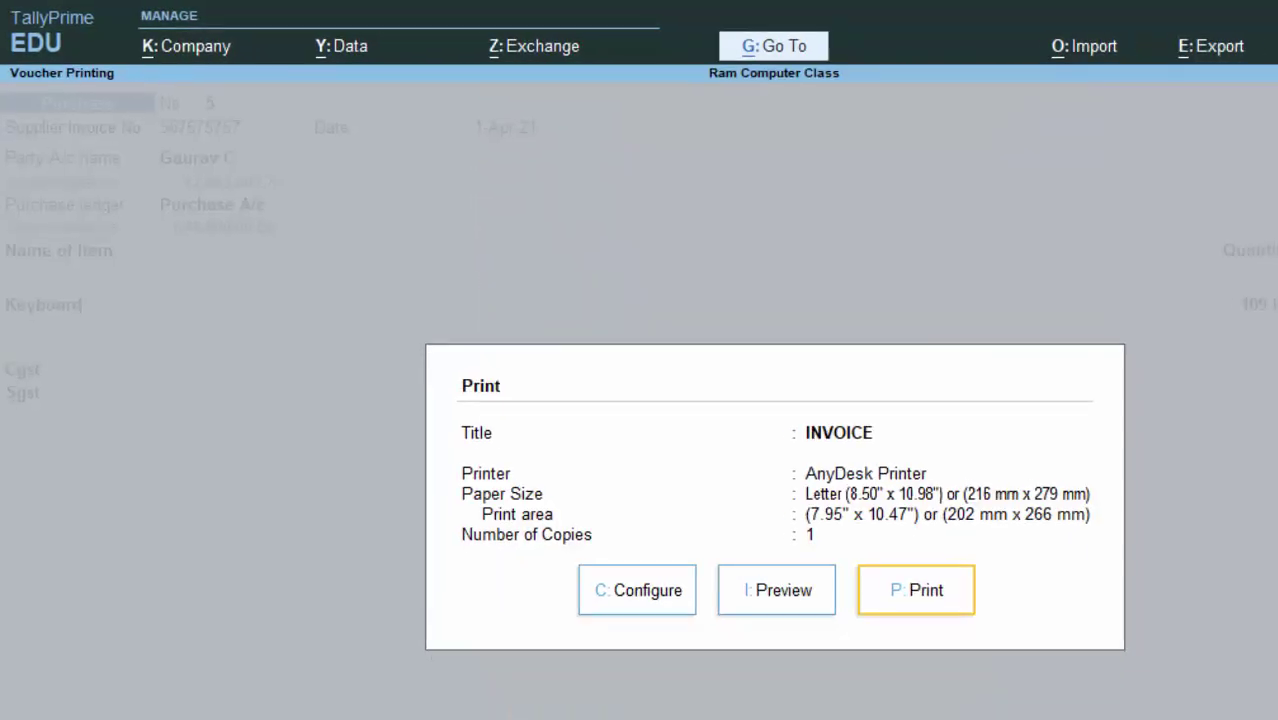
pyautogui.press('Escape')
pyautogui.press('Escape')
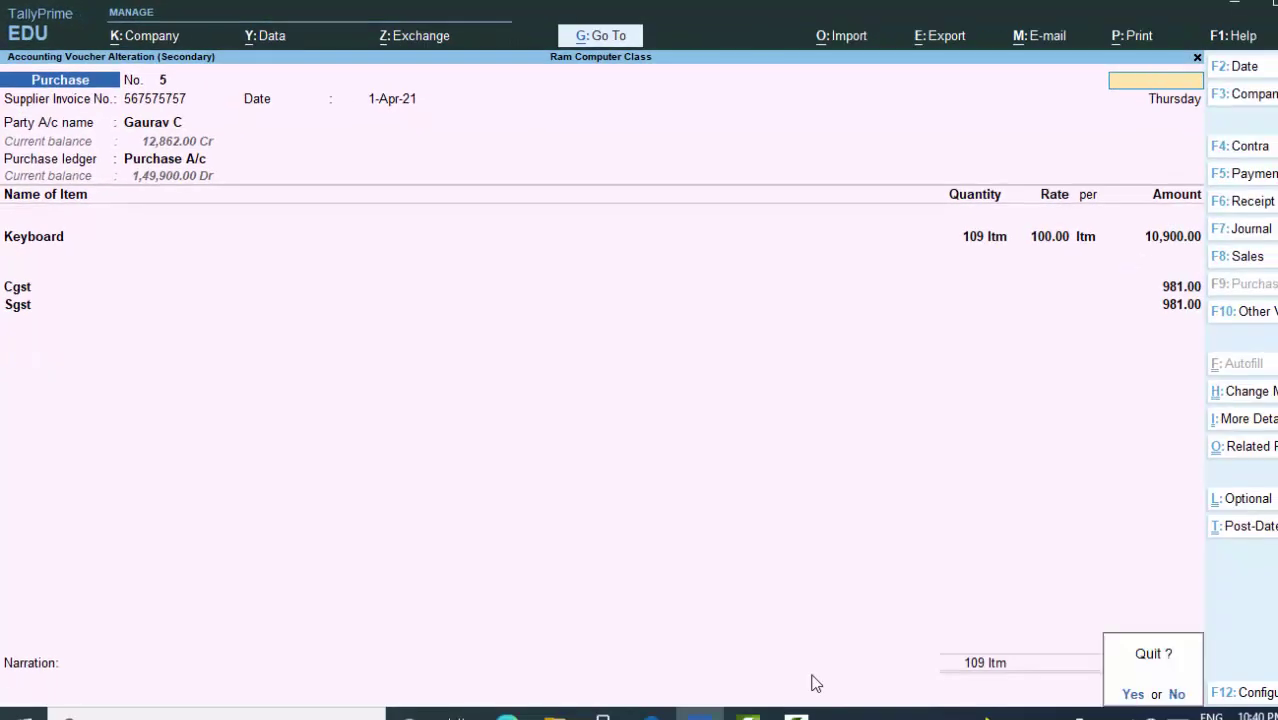
# Step: Leave the alteration and Day Book, then start a new Payment voucher (F5)
pyautogui.press('y')
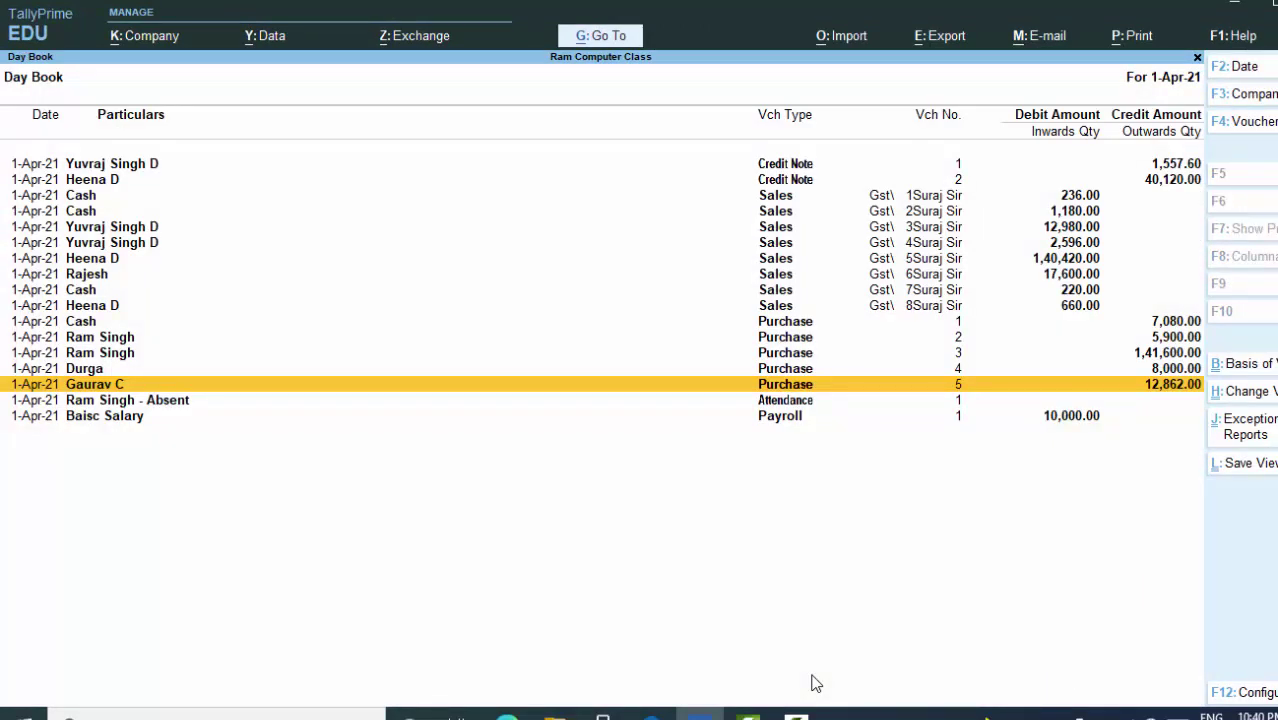
pyautogui.press('Escape')
pyautogui.press('Escape')
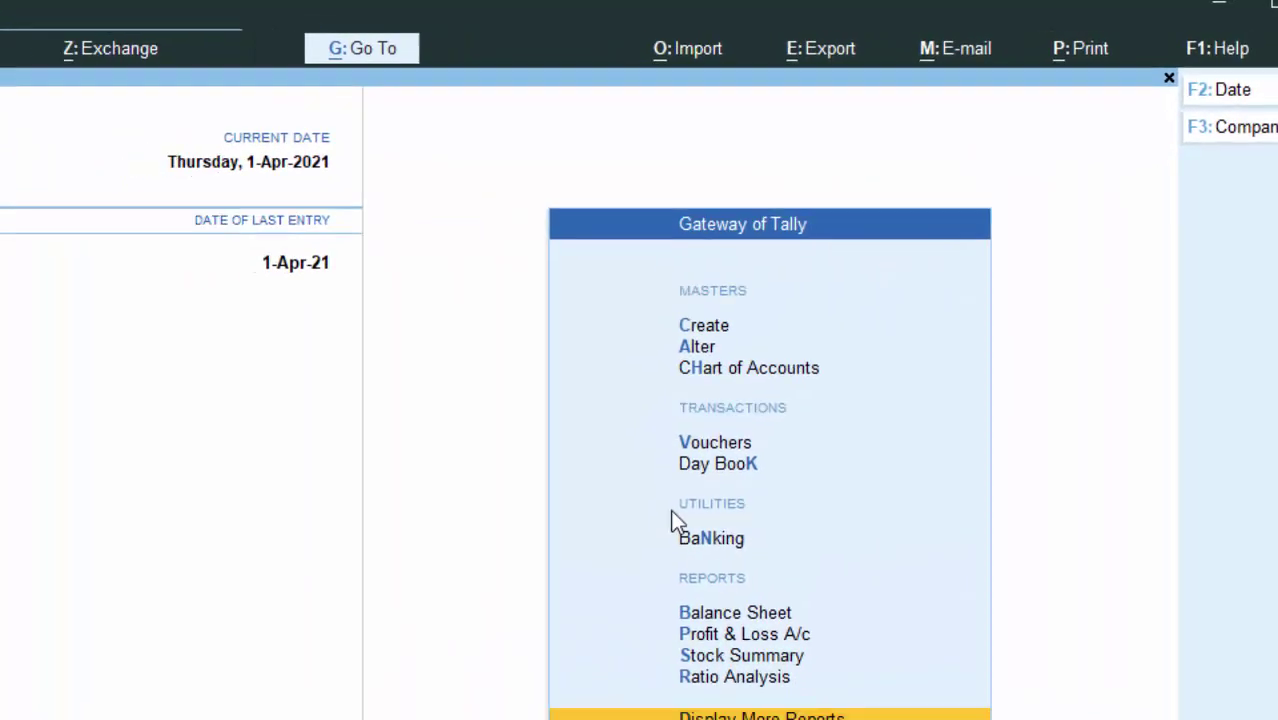
pyautogui.press('v')
pyautogui.press('F9')
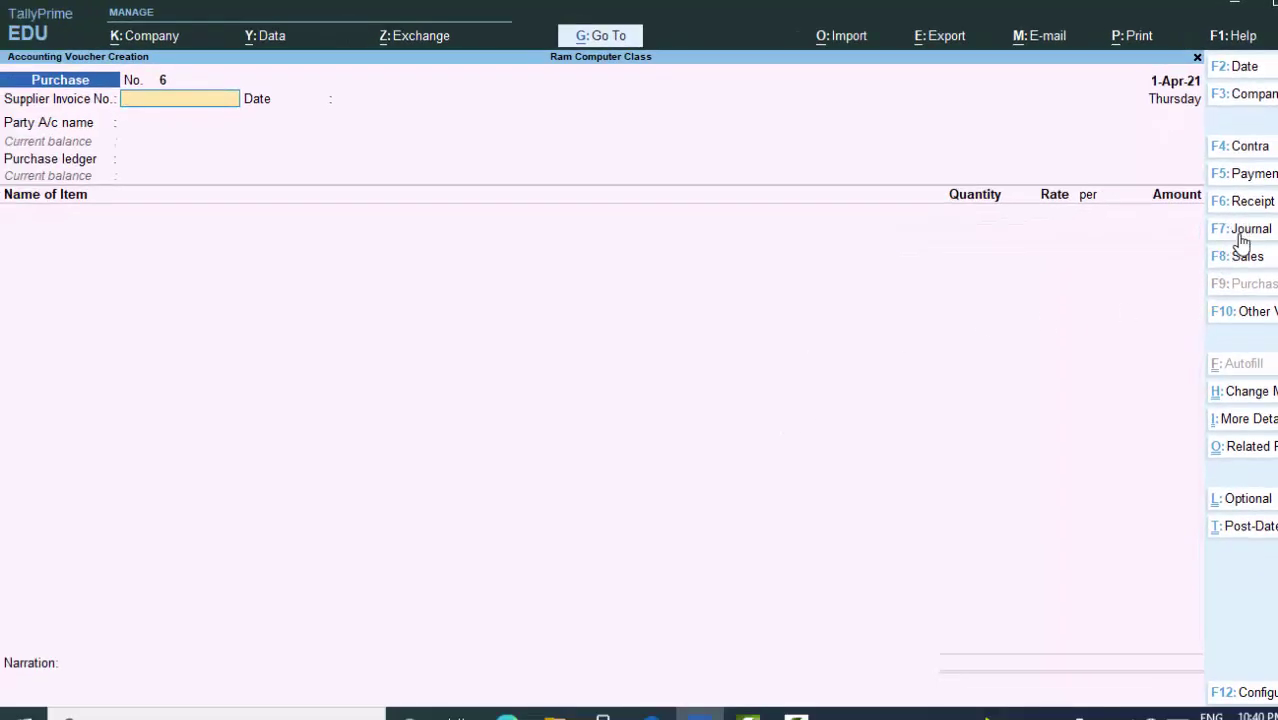
pyautogui.press('F5')
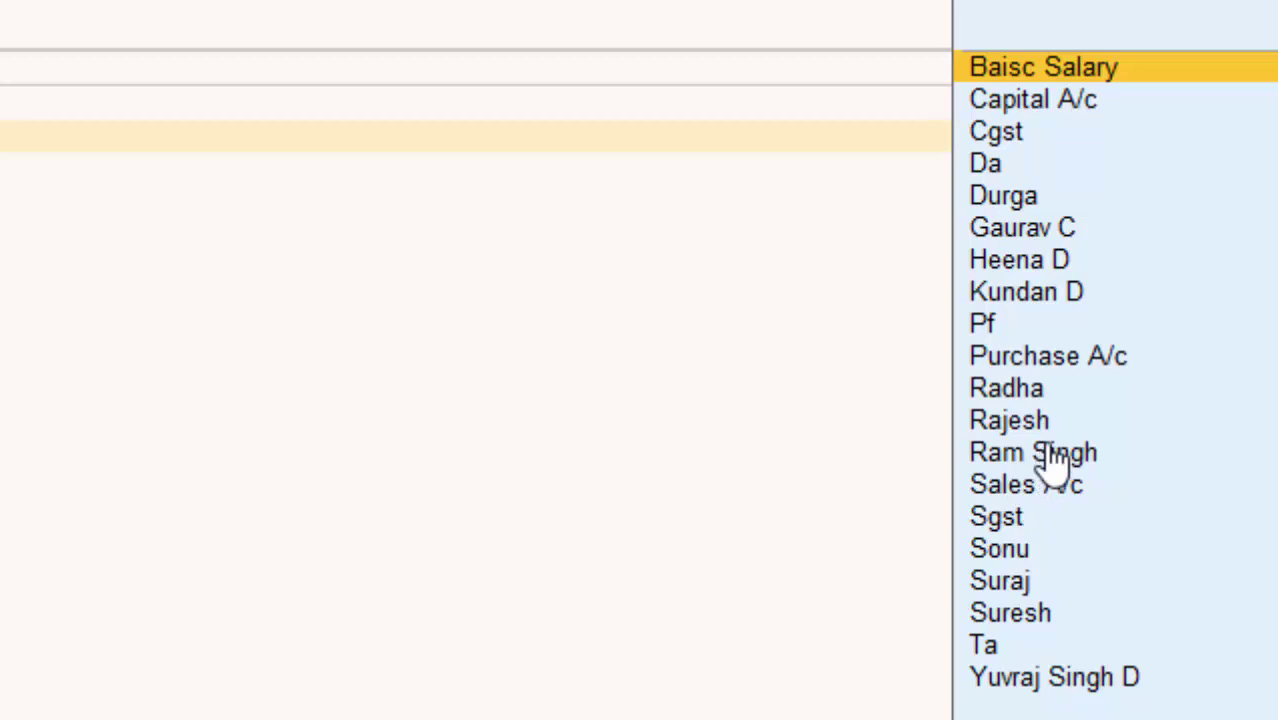
# Step: Debit the supplier's ledger with 12,862.00
pyautogui.click(1016, 240)
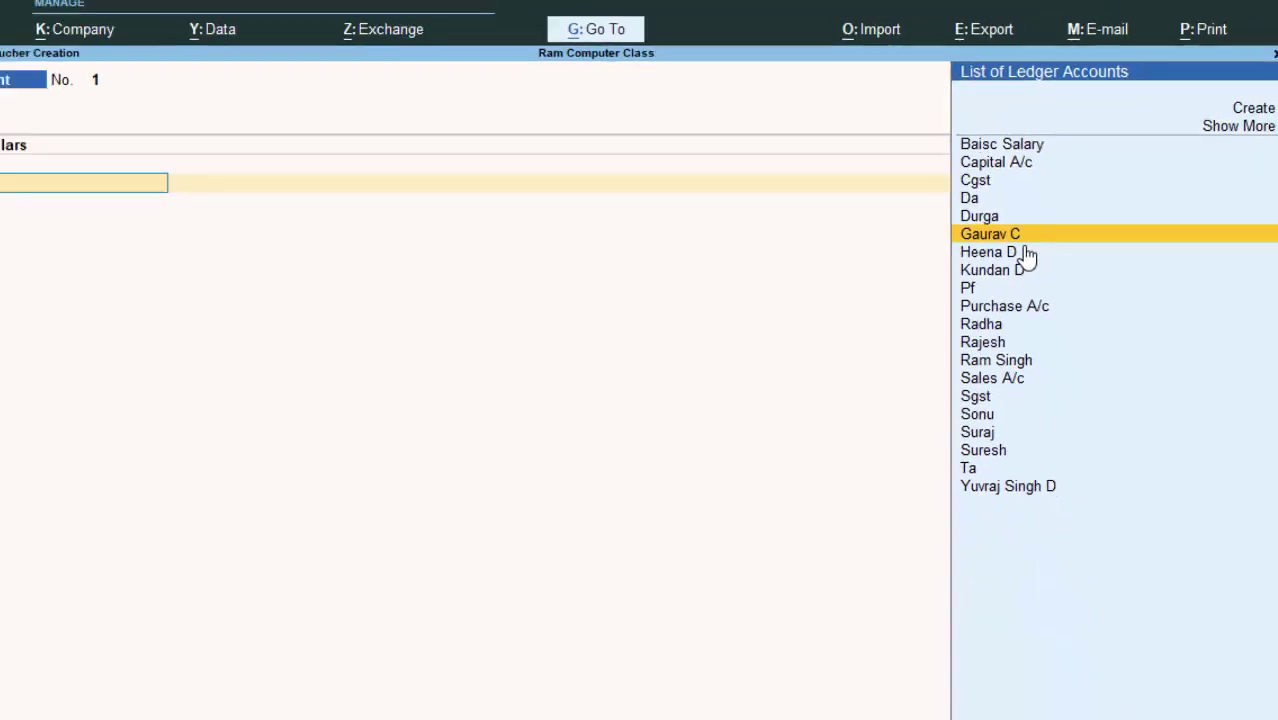
pyautogui.press('Return')
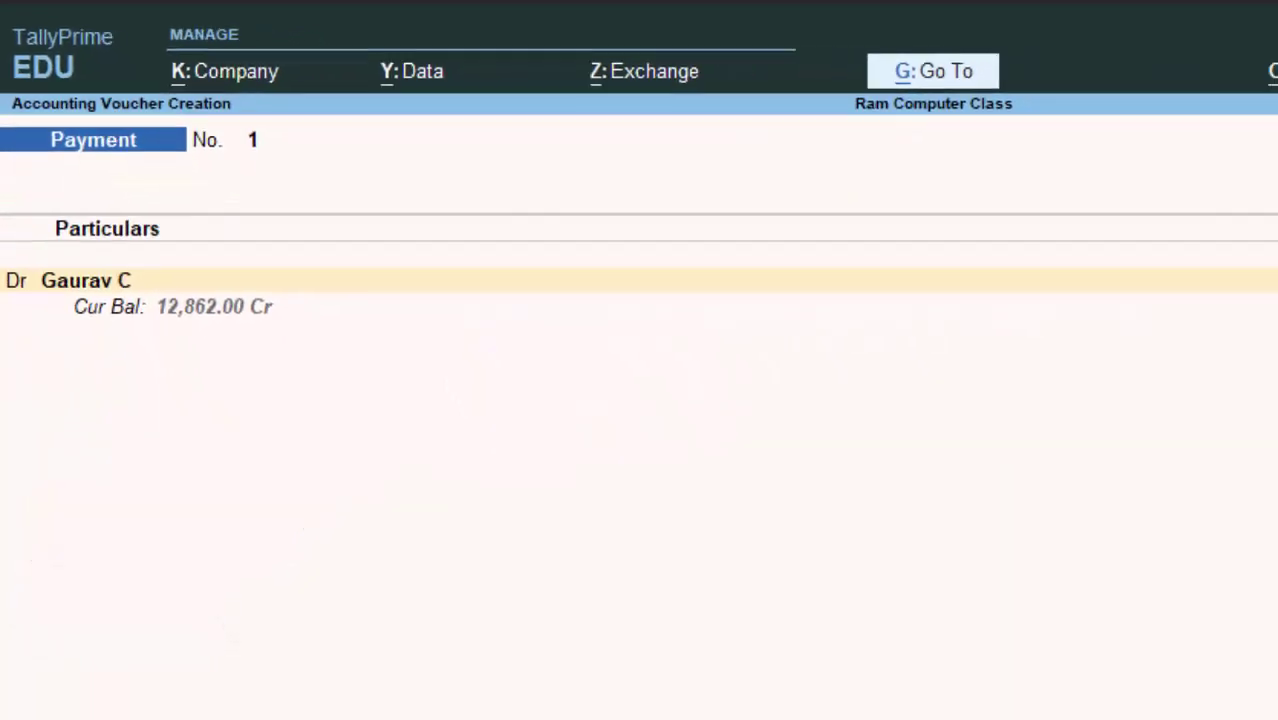
pyautogui.write('12,8')
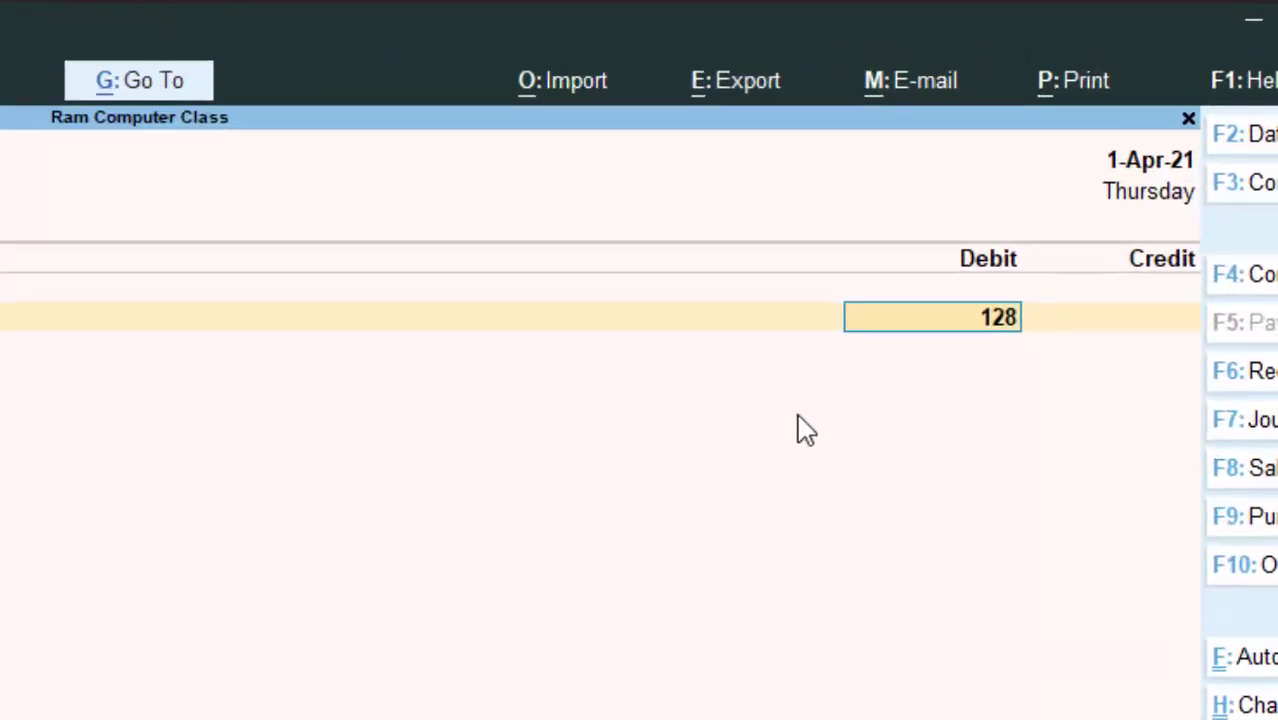
pyautogui.write('62')
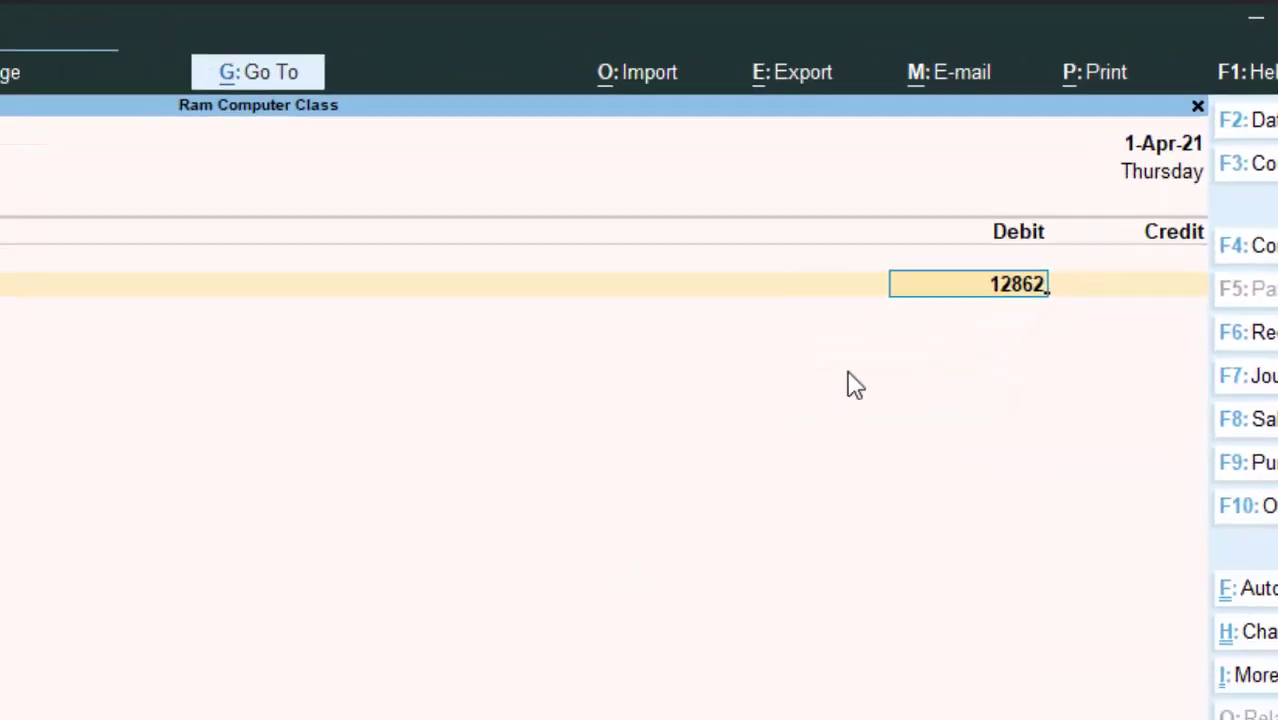
pyautogui.press('Return')
pyautogui.press('Return')
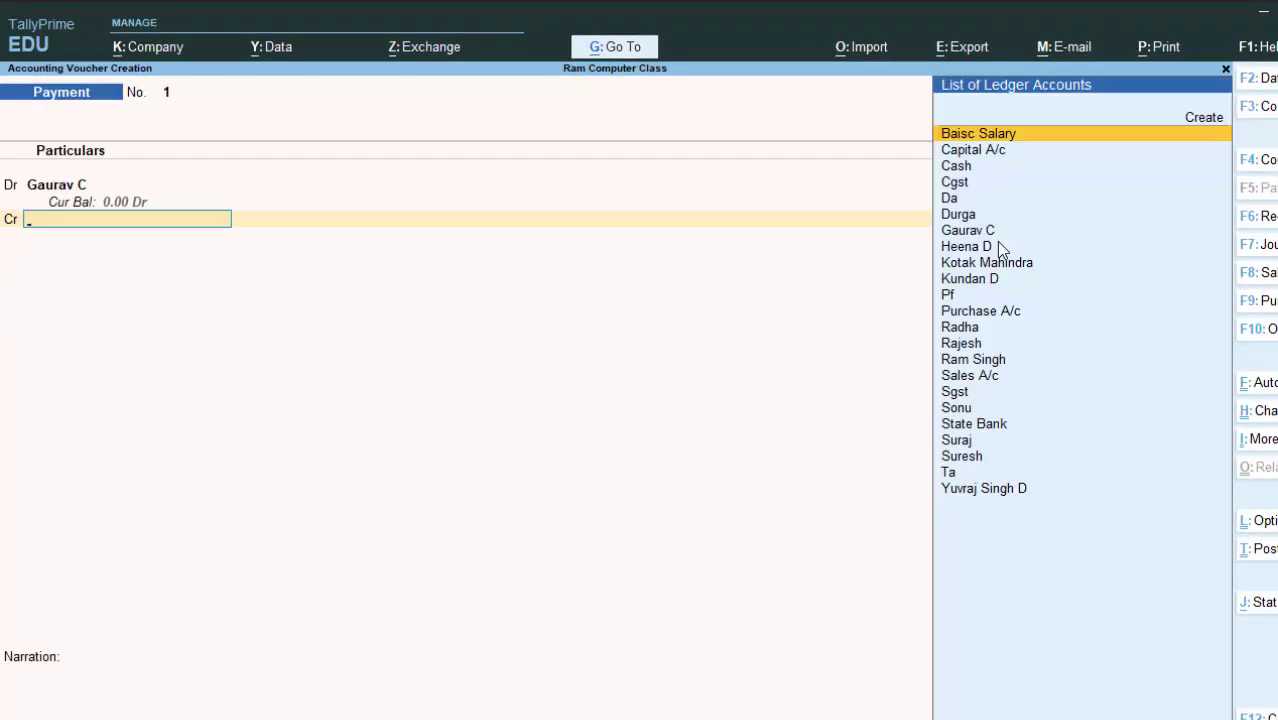
# Step: Credit Cash 12,862.00, dismiss the negative cash warning, and leave narration blank
pyautogui.write('c')
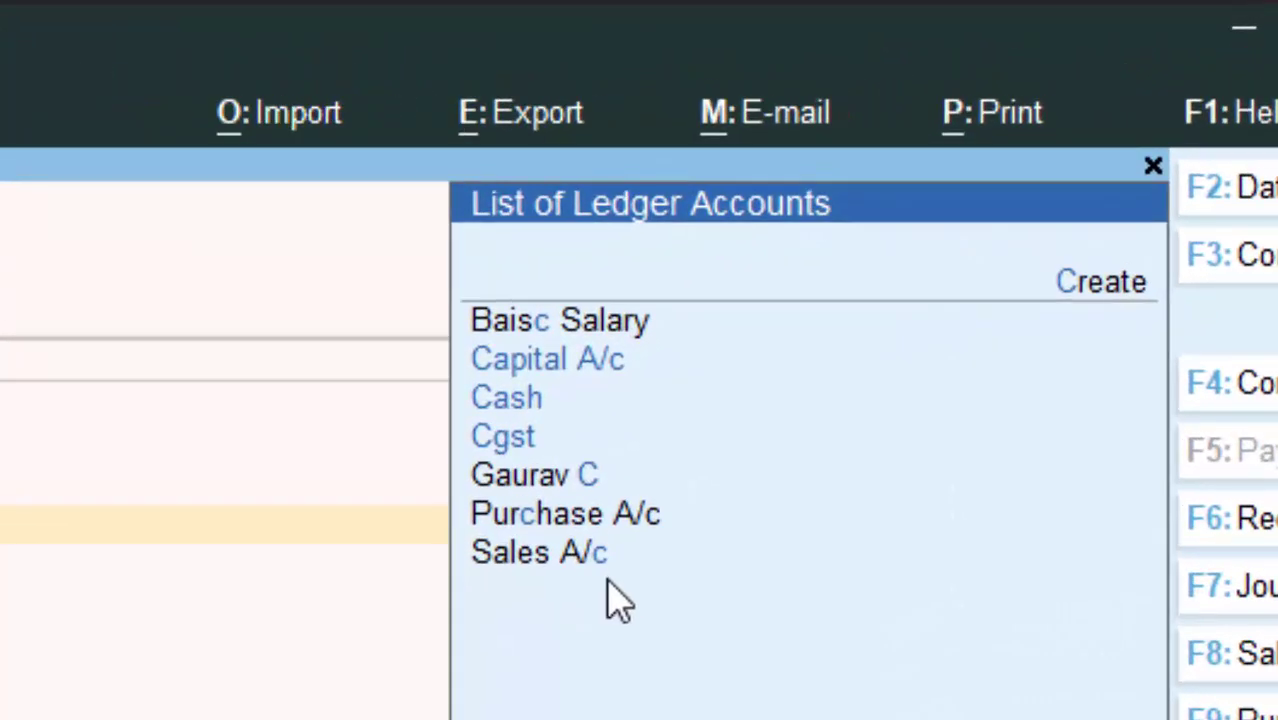
pyautogui.press('Down')
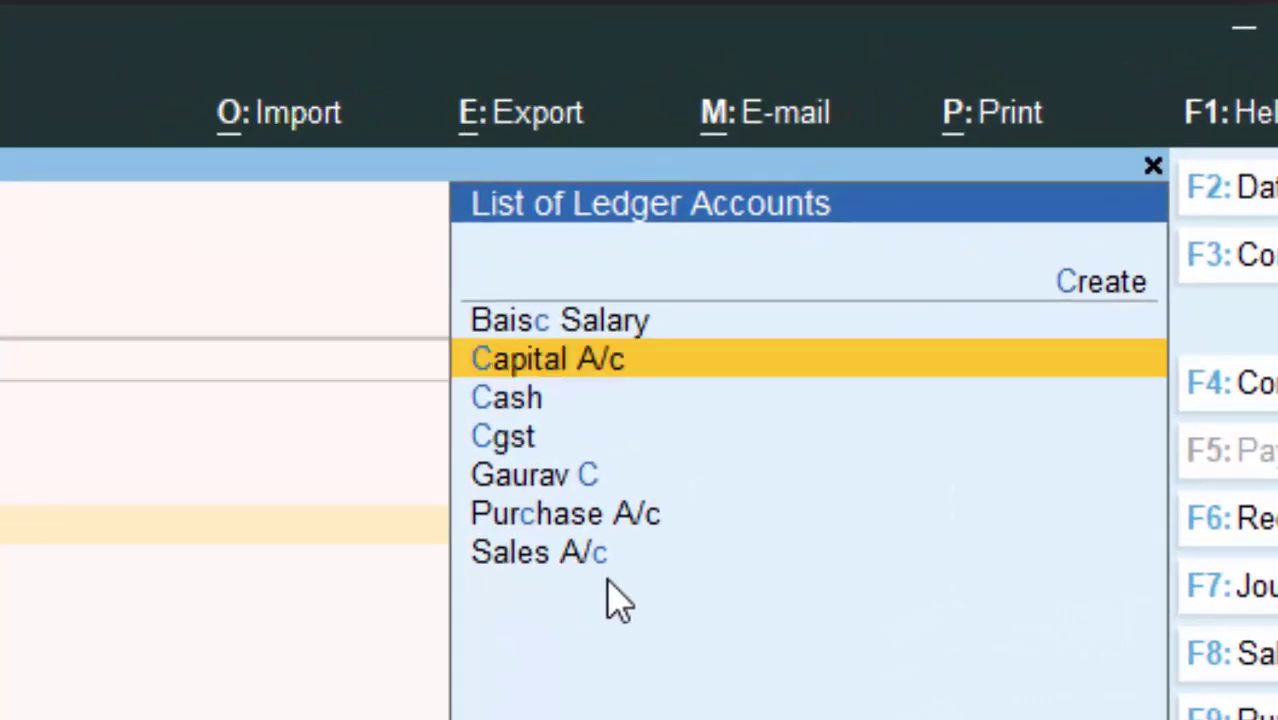
pyautogui.press('Down')
pyautogui.press('Return')
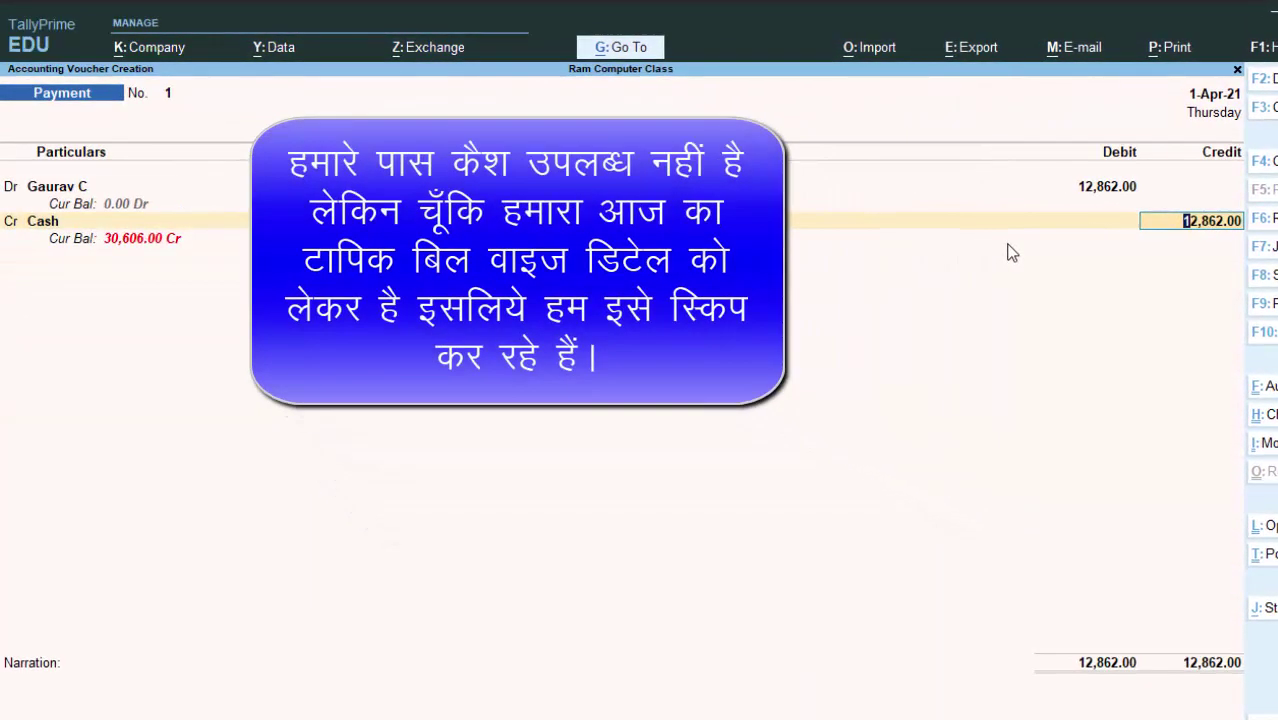
pyautogui.press('Return')
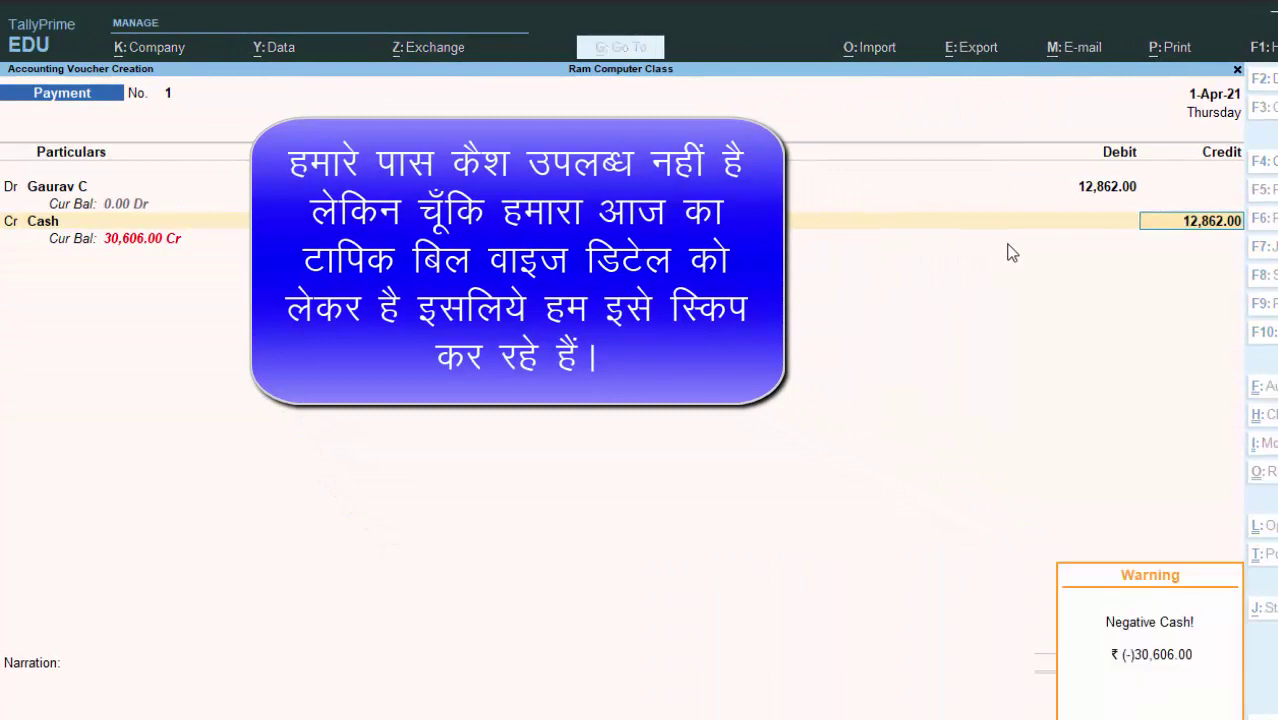
pyautogui.press('Return')
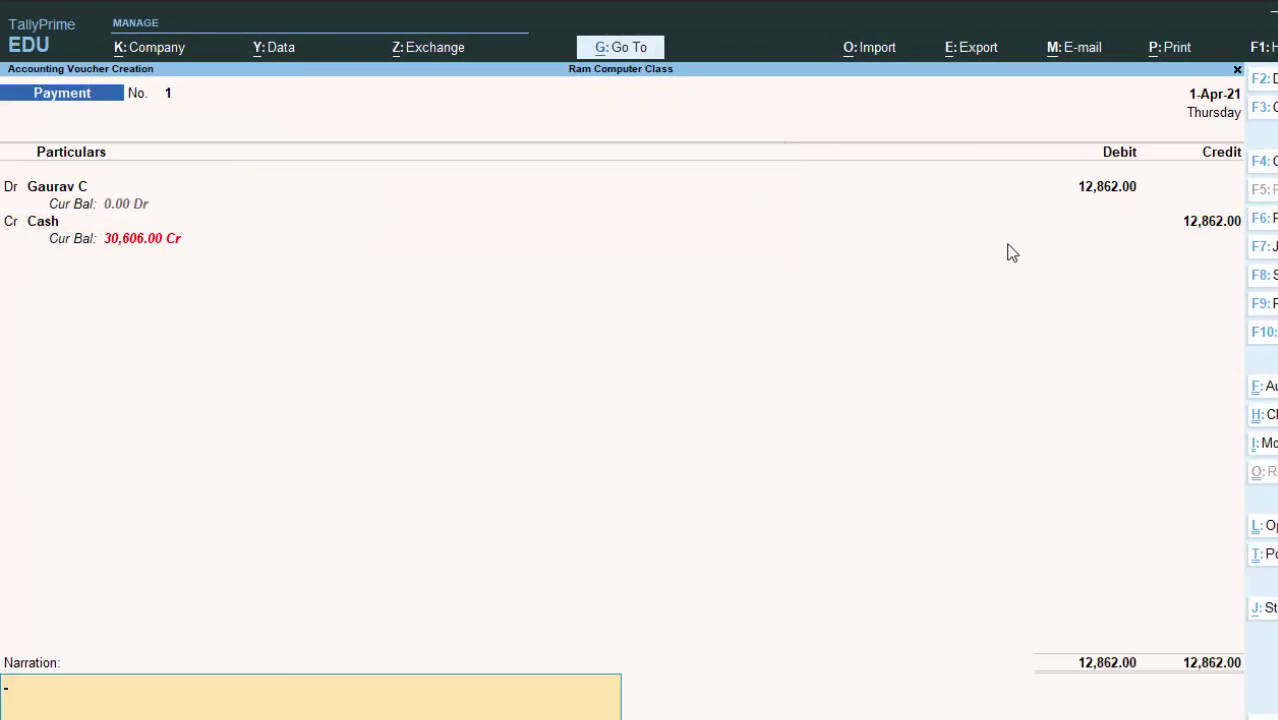
pyautogui.press('Return')
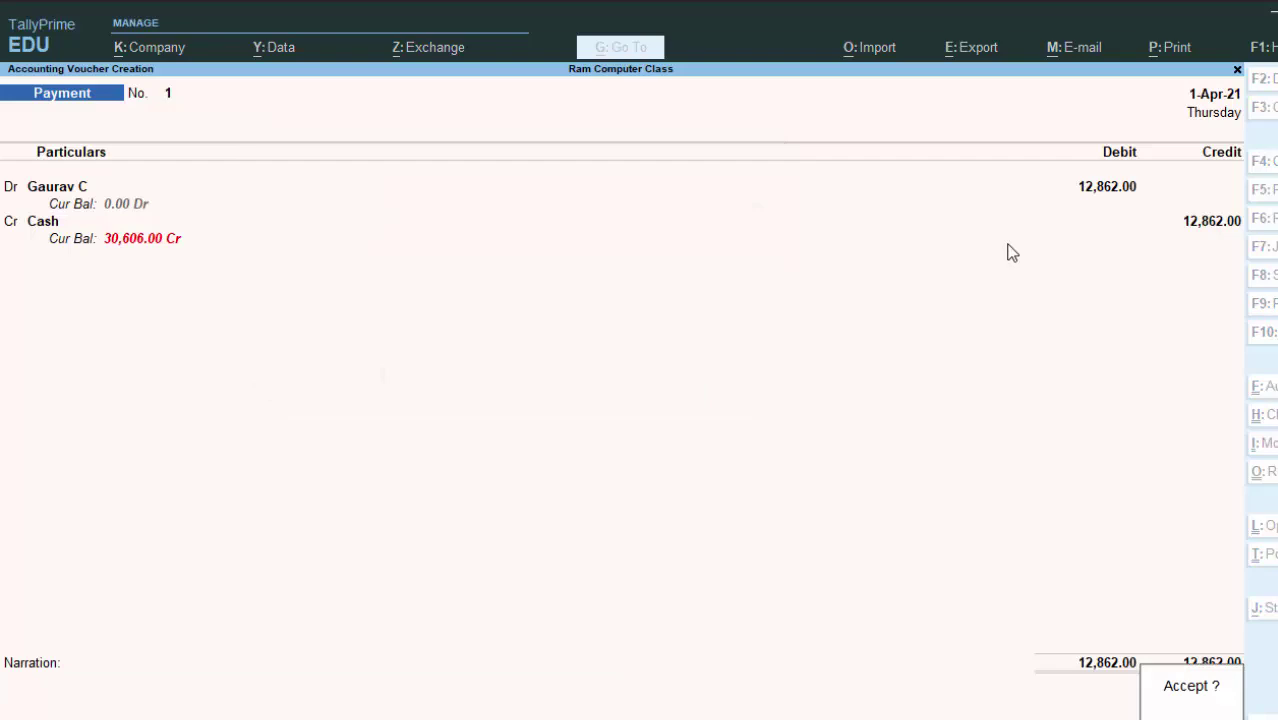
# Step: Save the payment voucher, then set Enable Bill-wise entry to Yes in Company Features
pyautogui.press('Return')
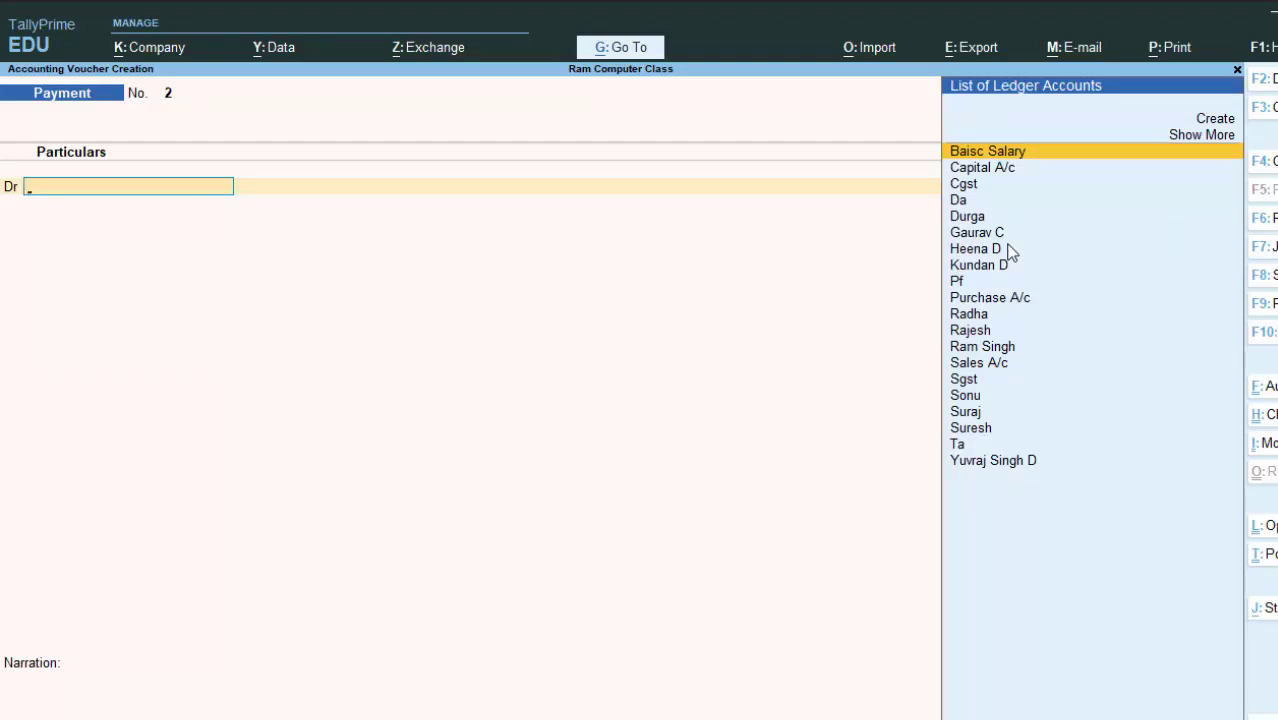
pyautogui.press('F11')
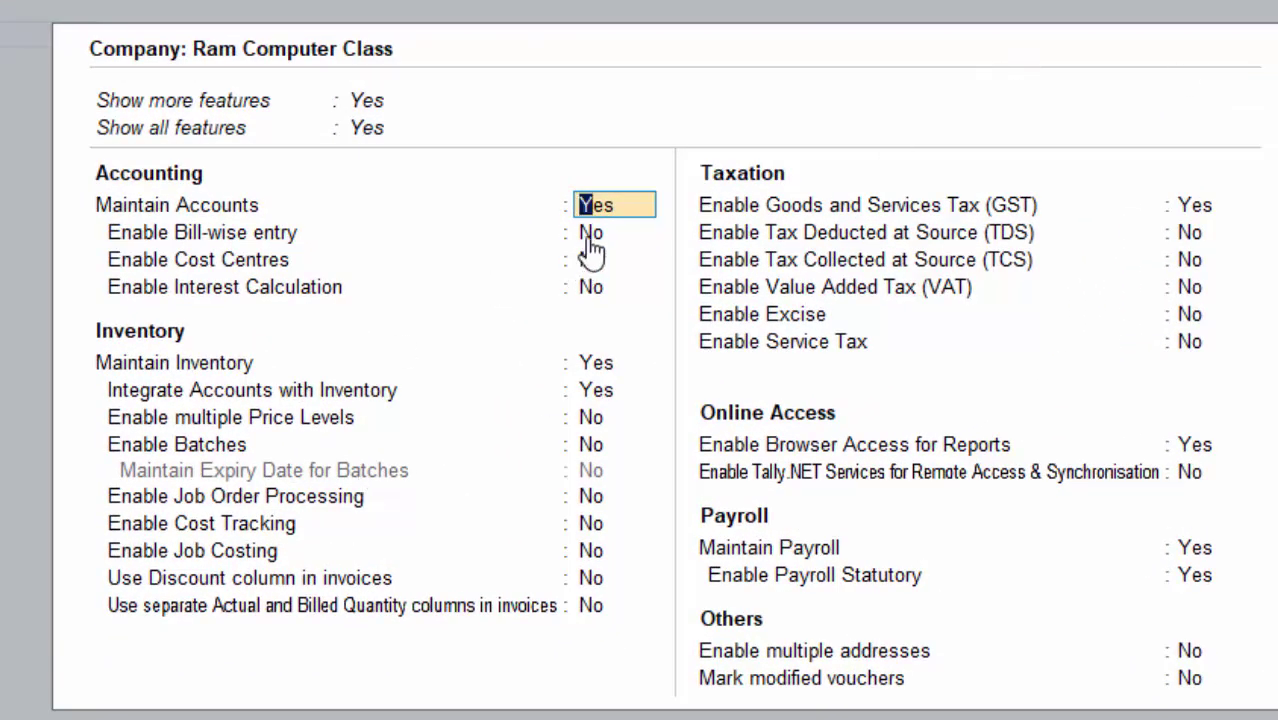
pyautogui.click(589, 238)
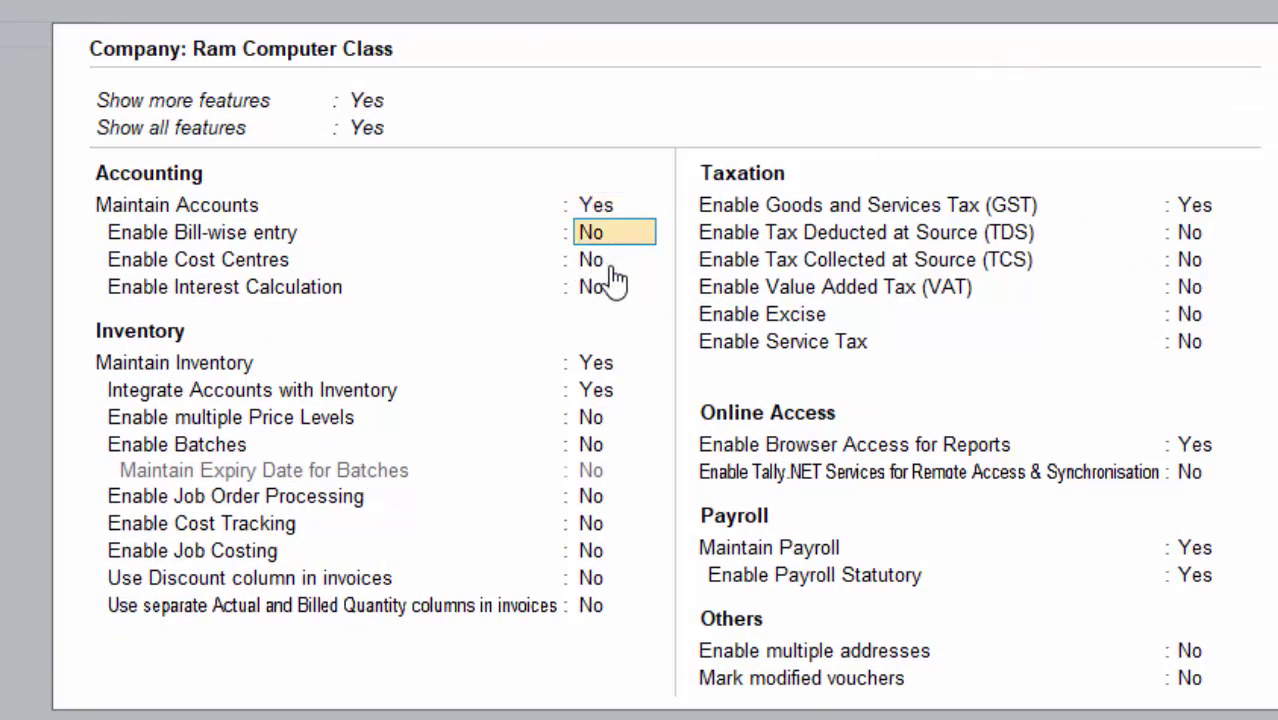
pyautogui.write('y')
pyautogui.press('Return')
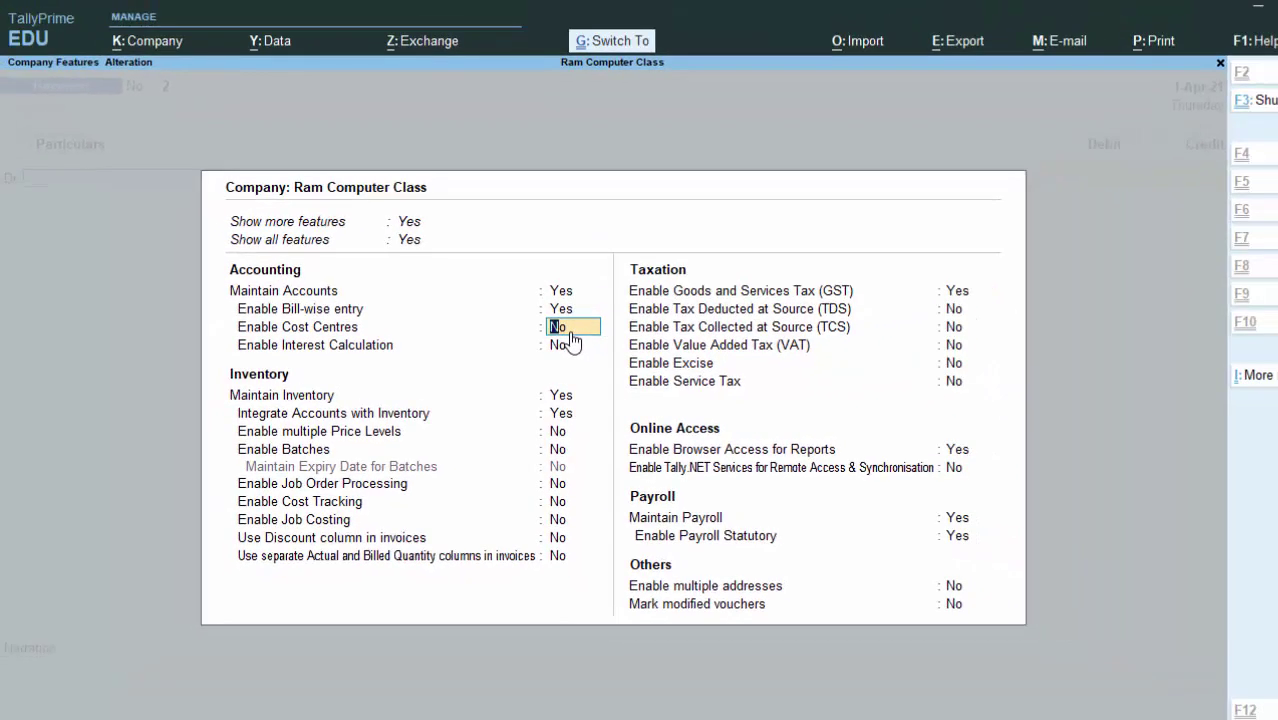
pyautogui.hotkey('ctrl', 'a')
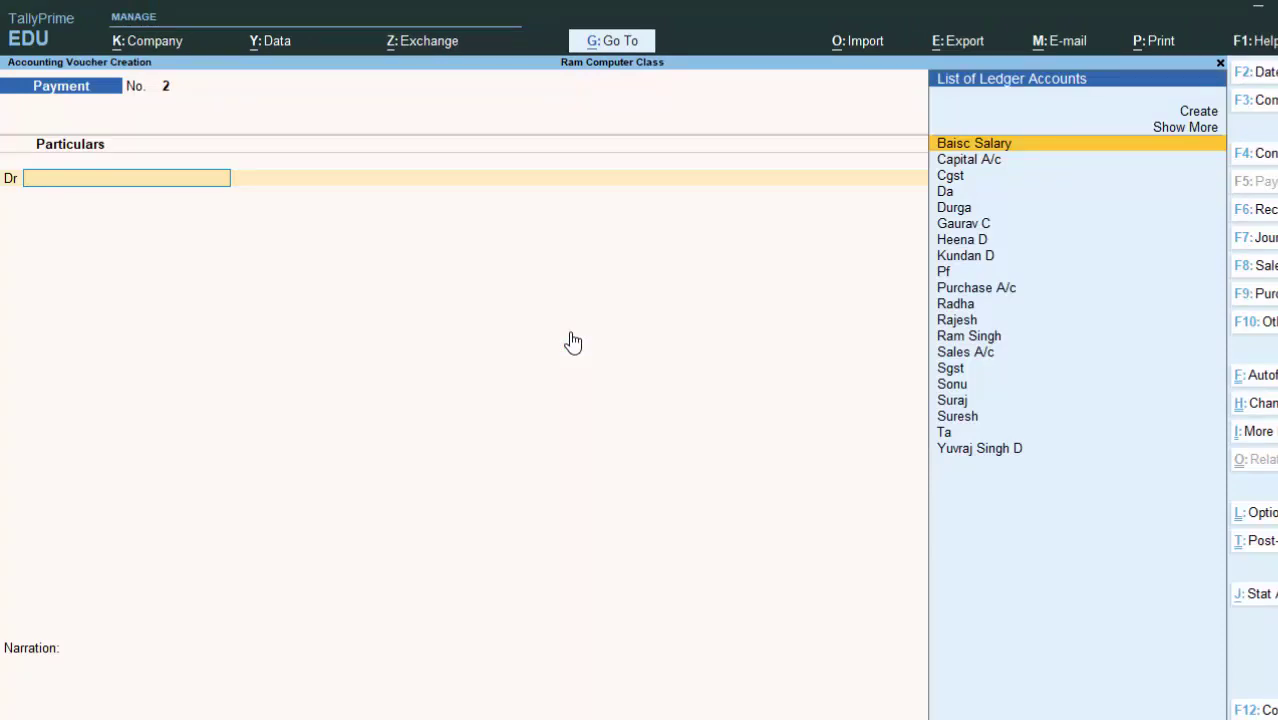
# Step: Quit the blank voucher and open the supplier's payment voucher from the Day Book
pyautogui.press('Escape')
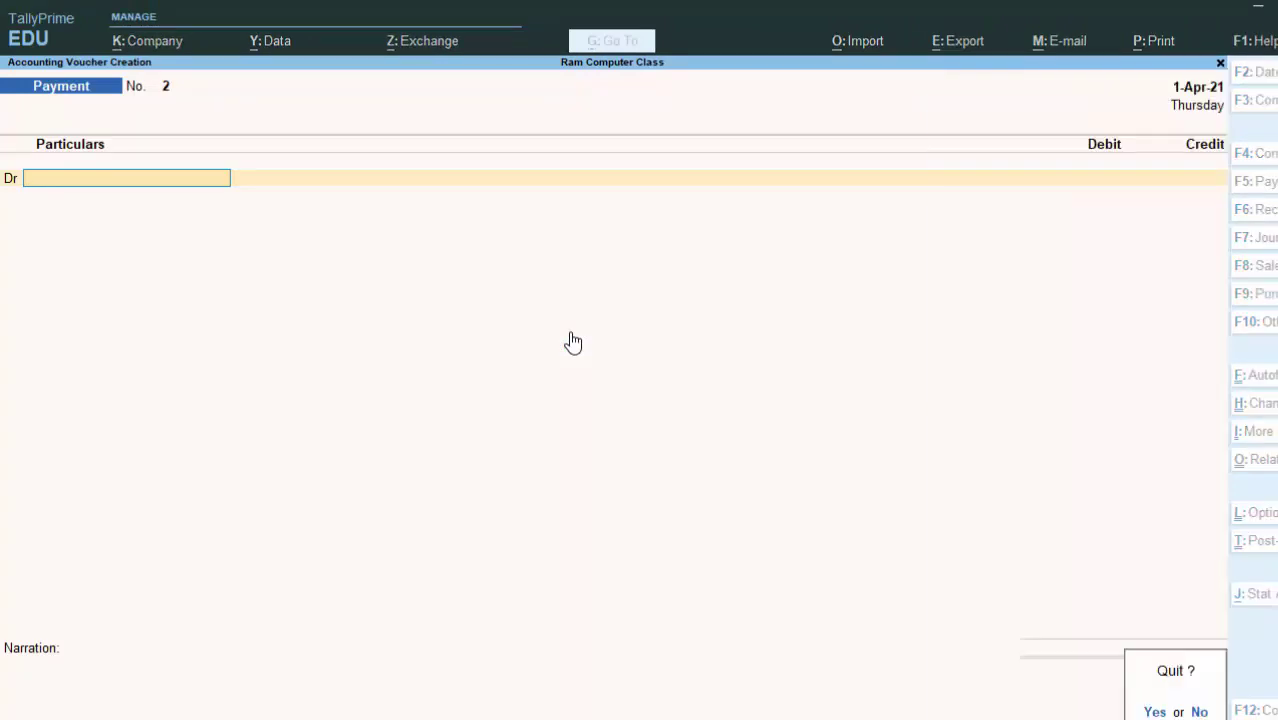
pyautogui.press('y')
pyautogui.press('d')
pyautogui.press('y')
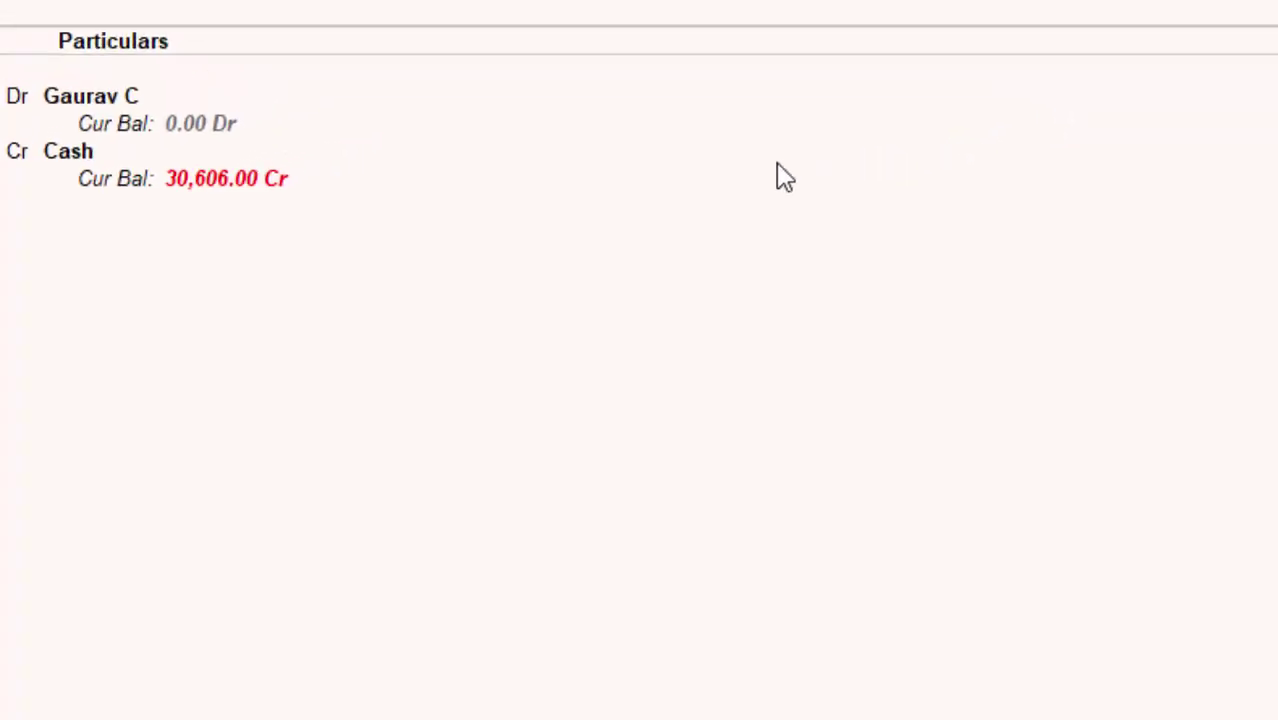
pyautogui.hotkey('alt', 'd')
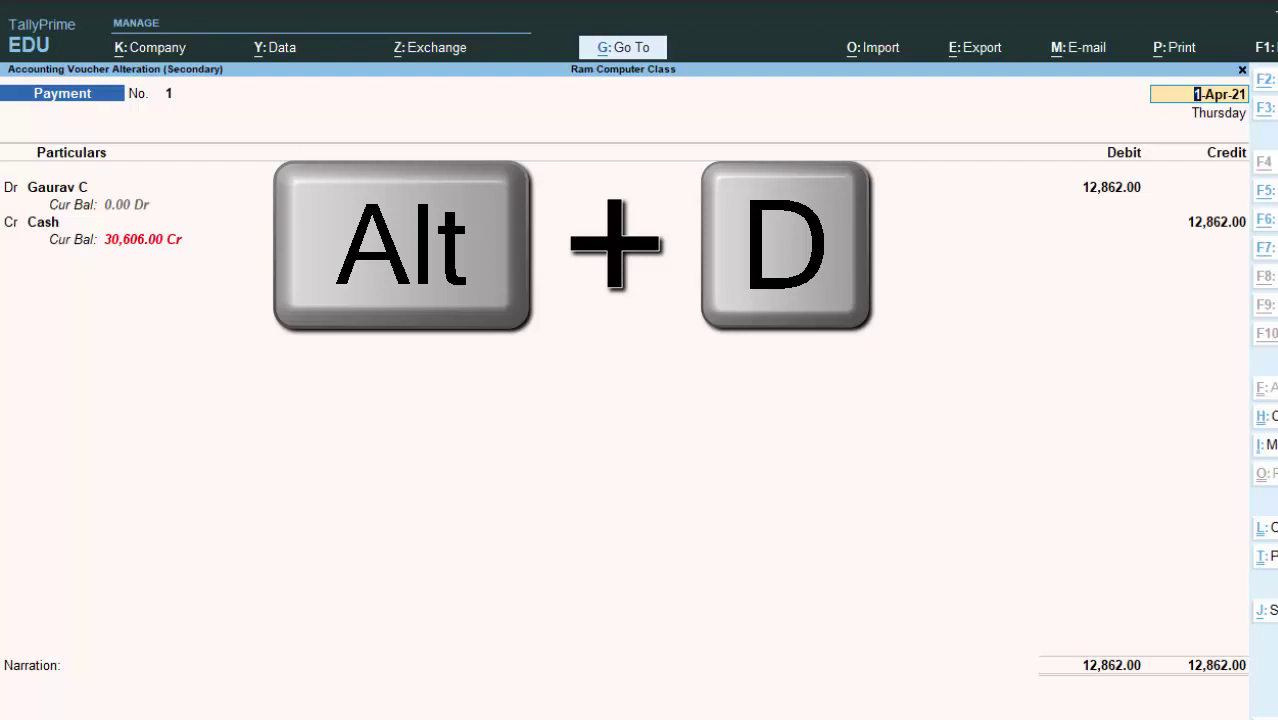
# Step: Delete the old payment voucher, exit the Day Book, and start a new voucher
pyautogui.hotkey('alt', 'd')
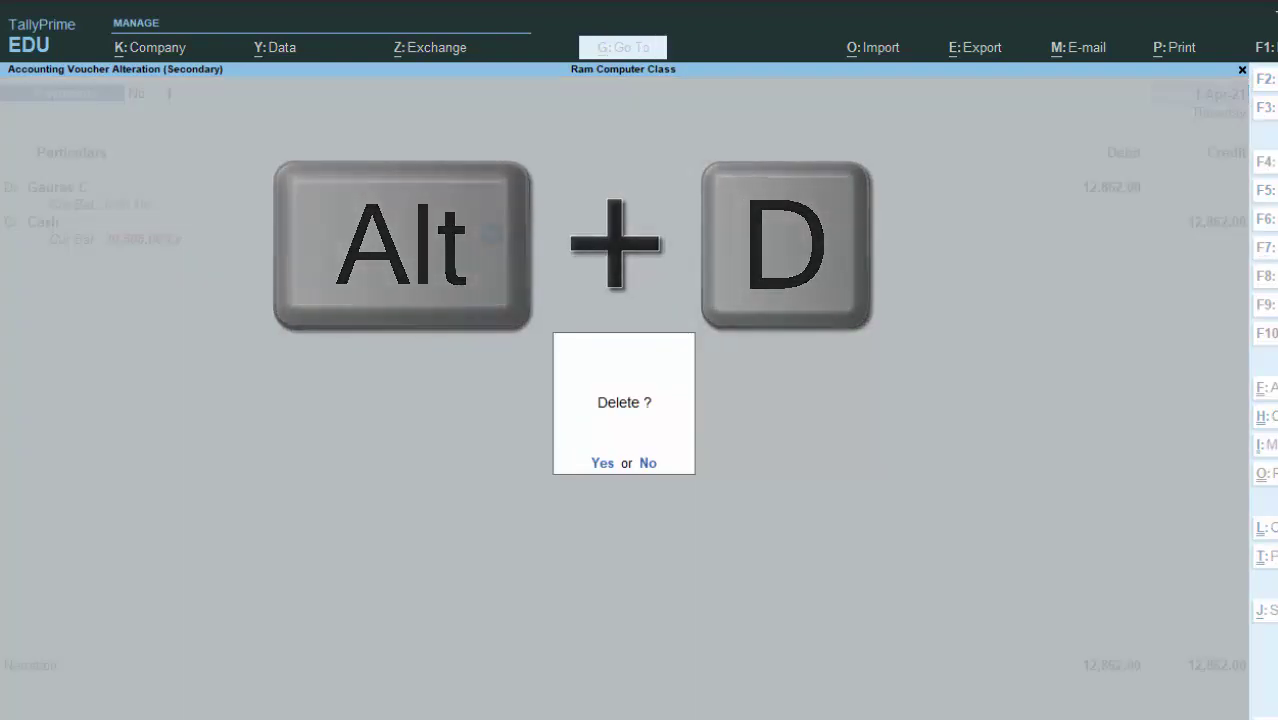
pyautogui.press('y')
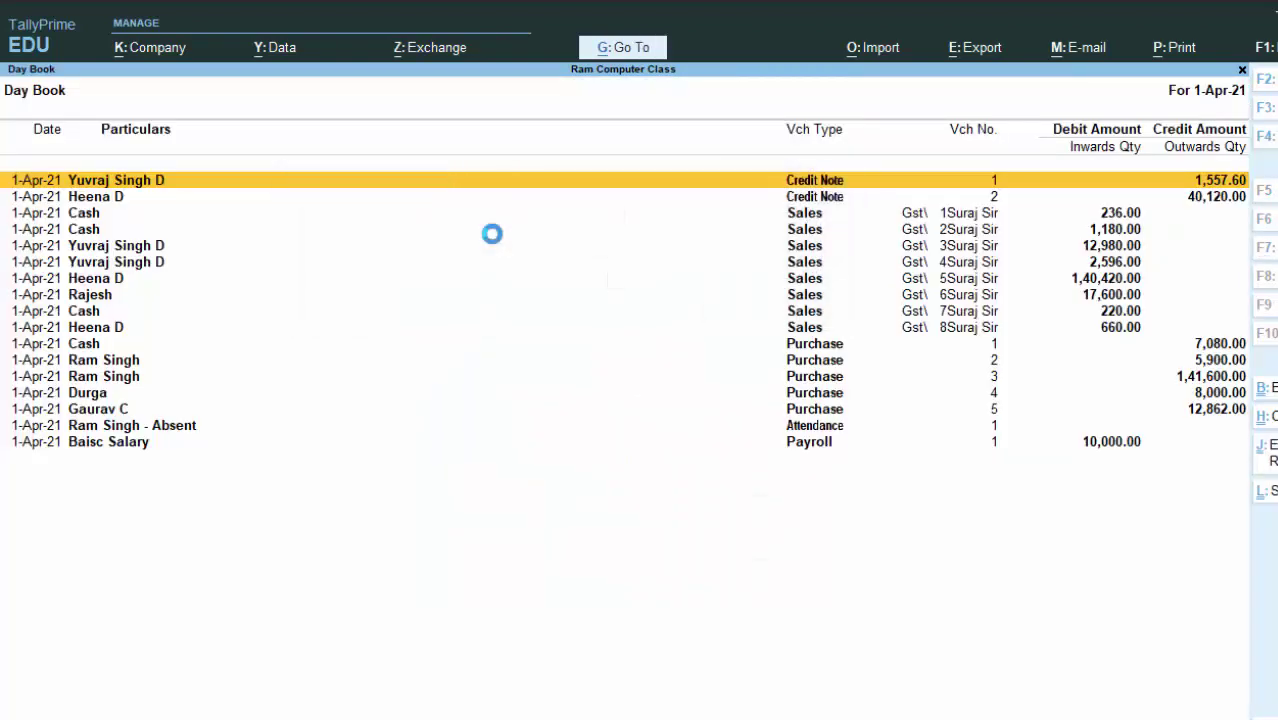
pyautogui.press('Escape')
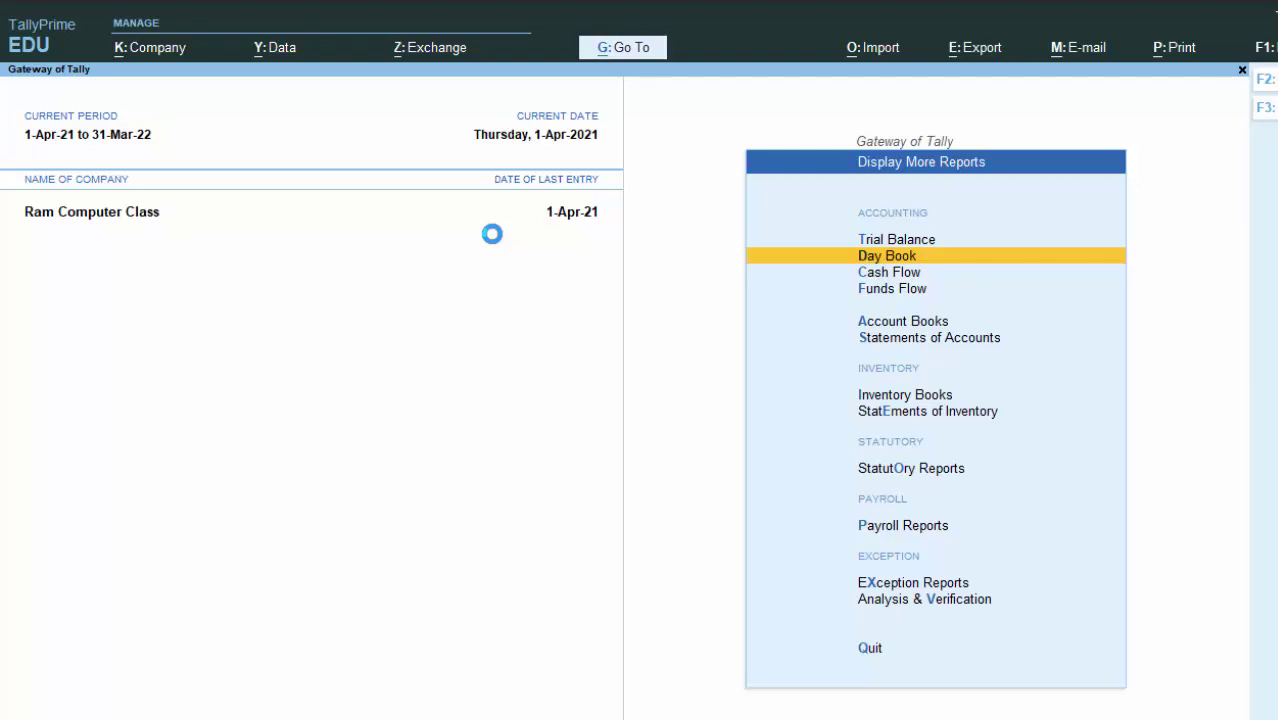
pyautogui.press('Escape')
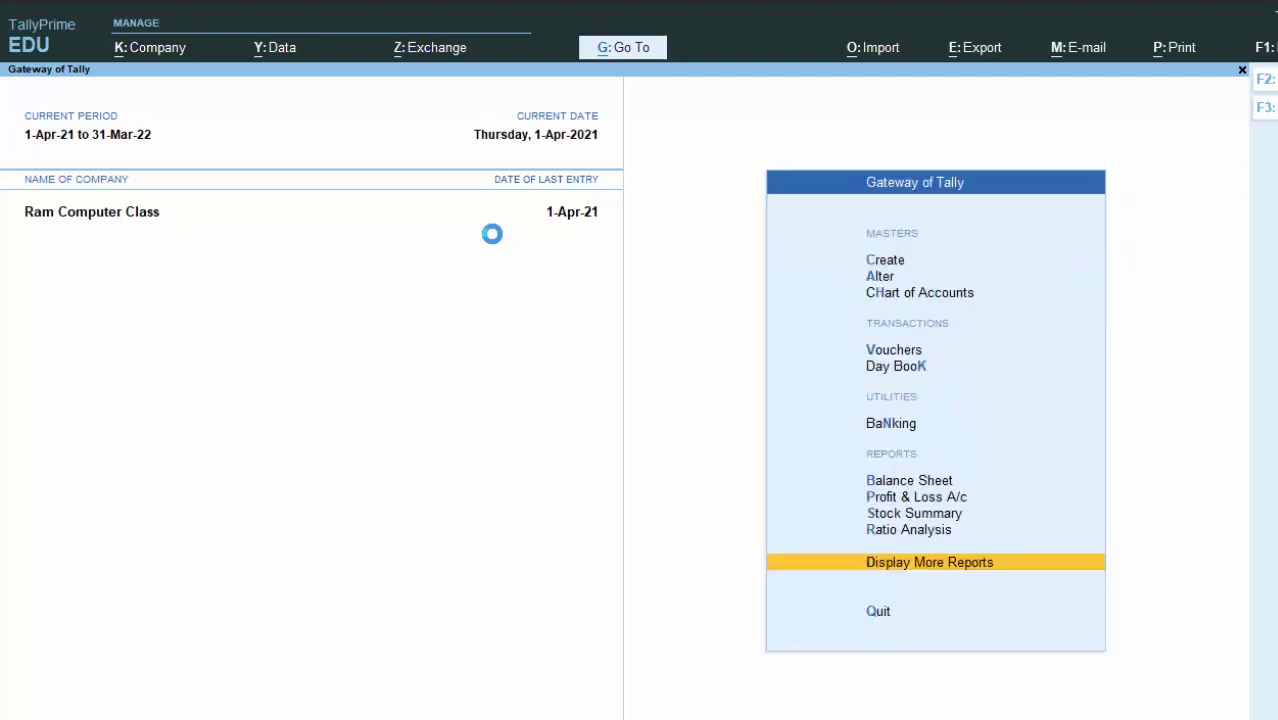
pyautogui.press('v')
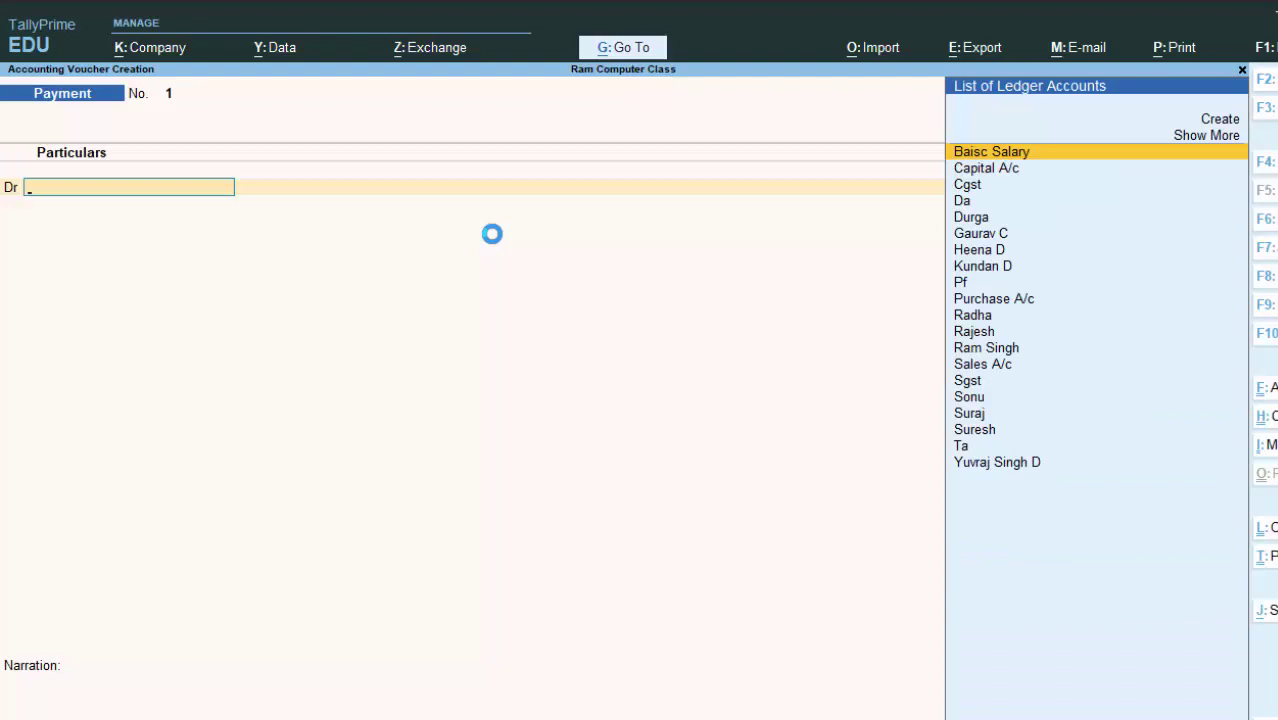
pyautogui.press('Down')
pyautogui.press('Down')
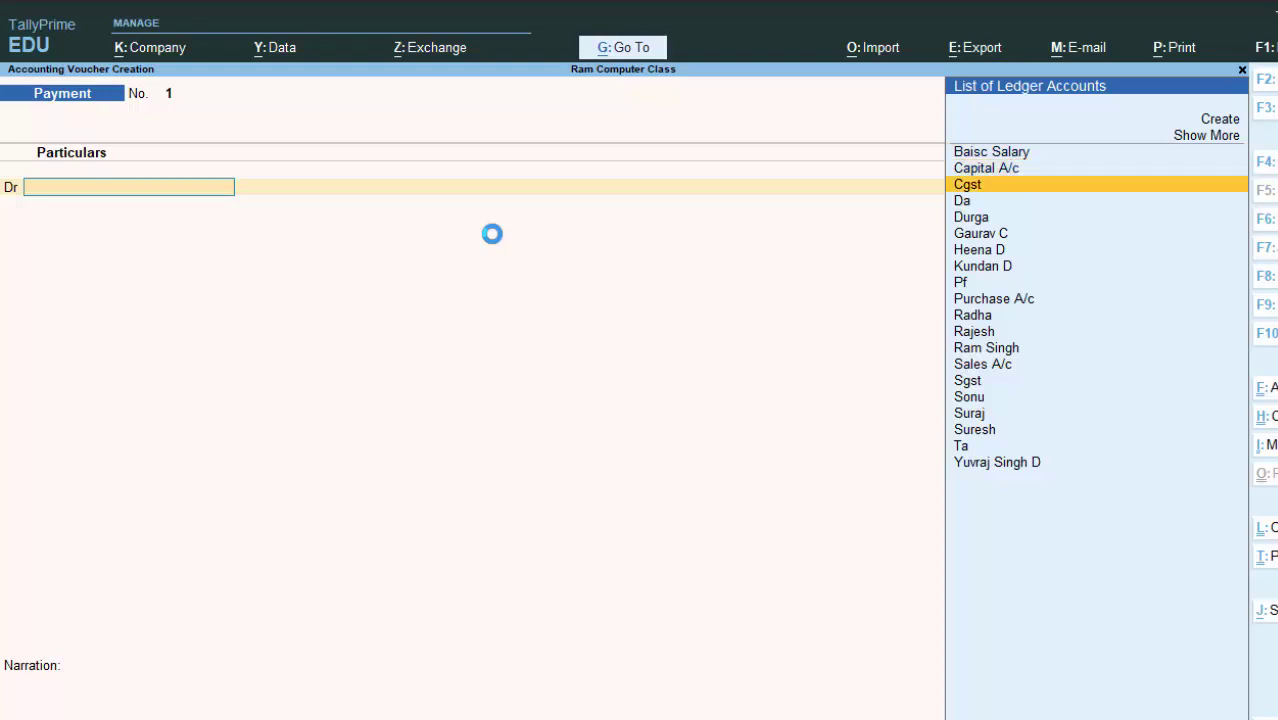
pyautogui.press('Down')
pyautogui.press('Down')
pyautogui.press('Down')
pyautogui.press('Return')
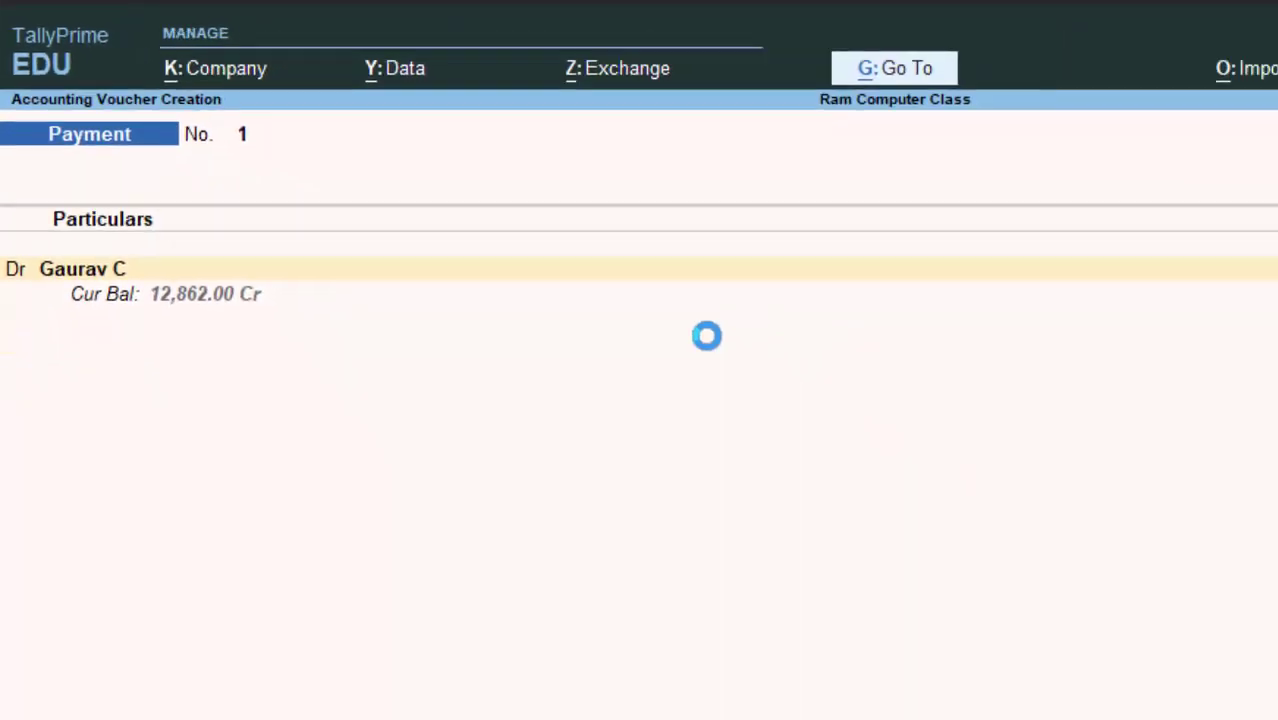
pyautogui.write('12')
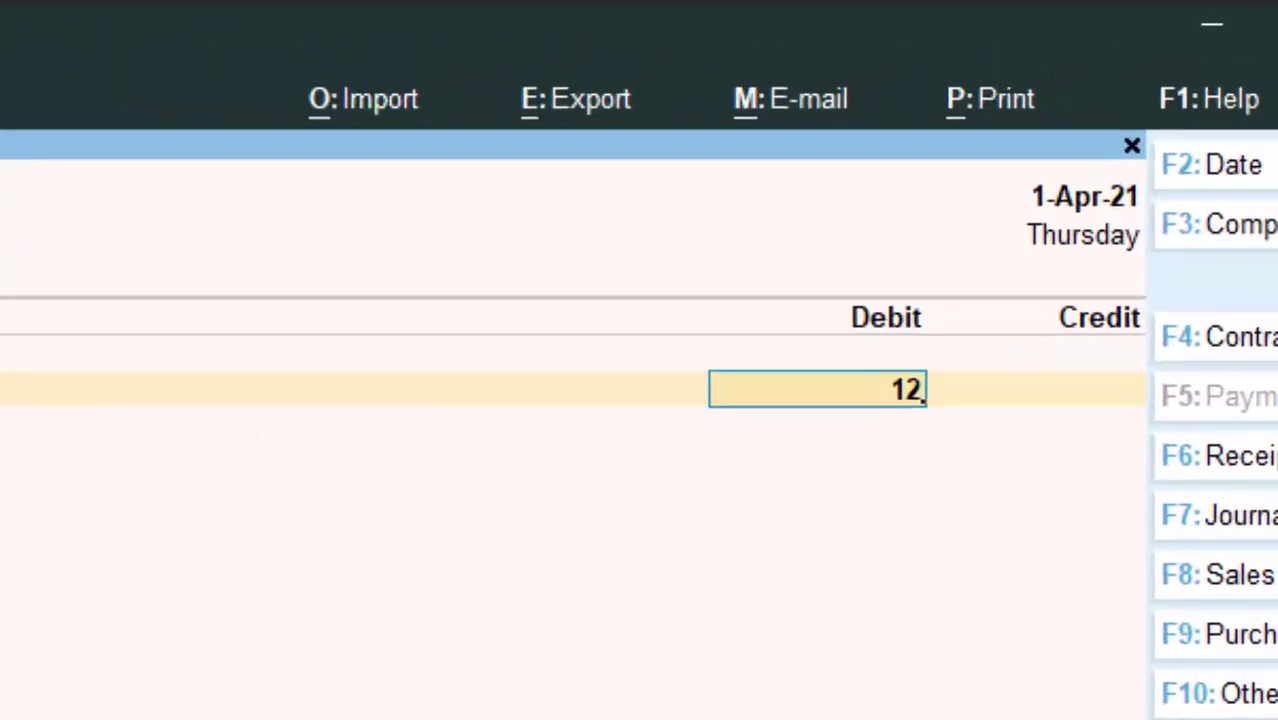
pyautogui.write('862')
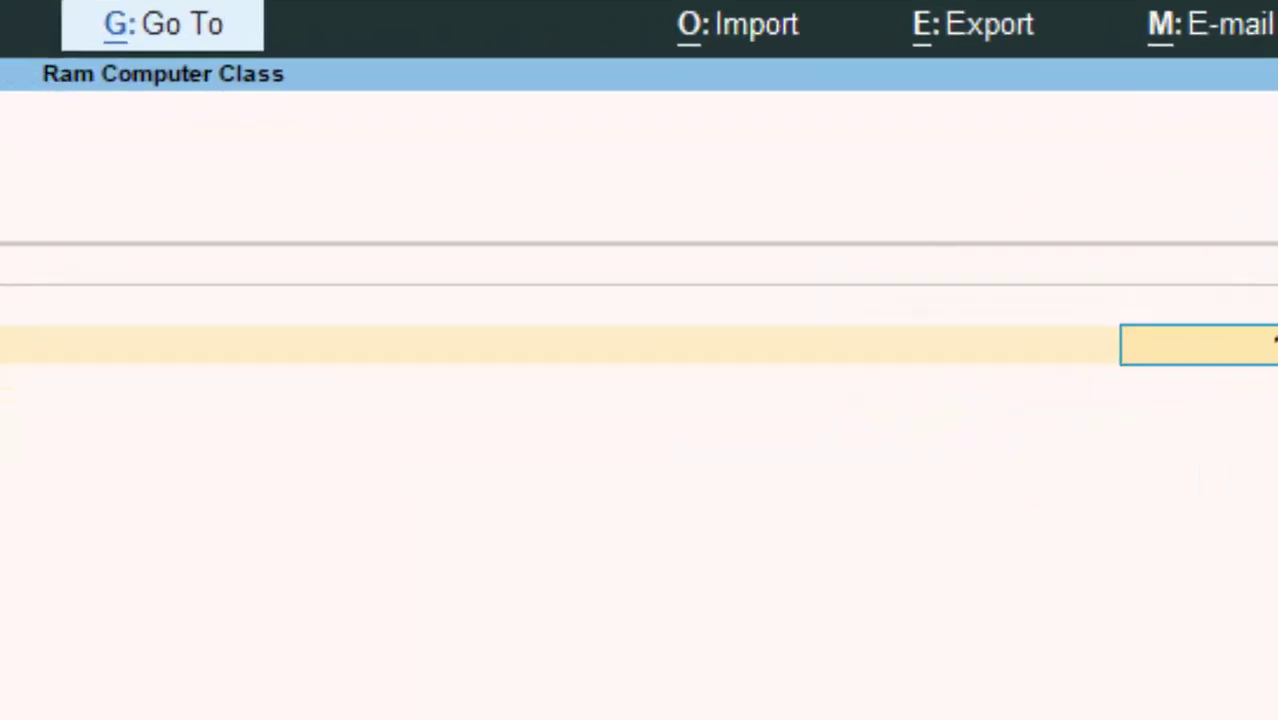
pyautogui.press('Return')
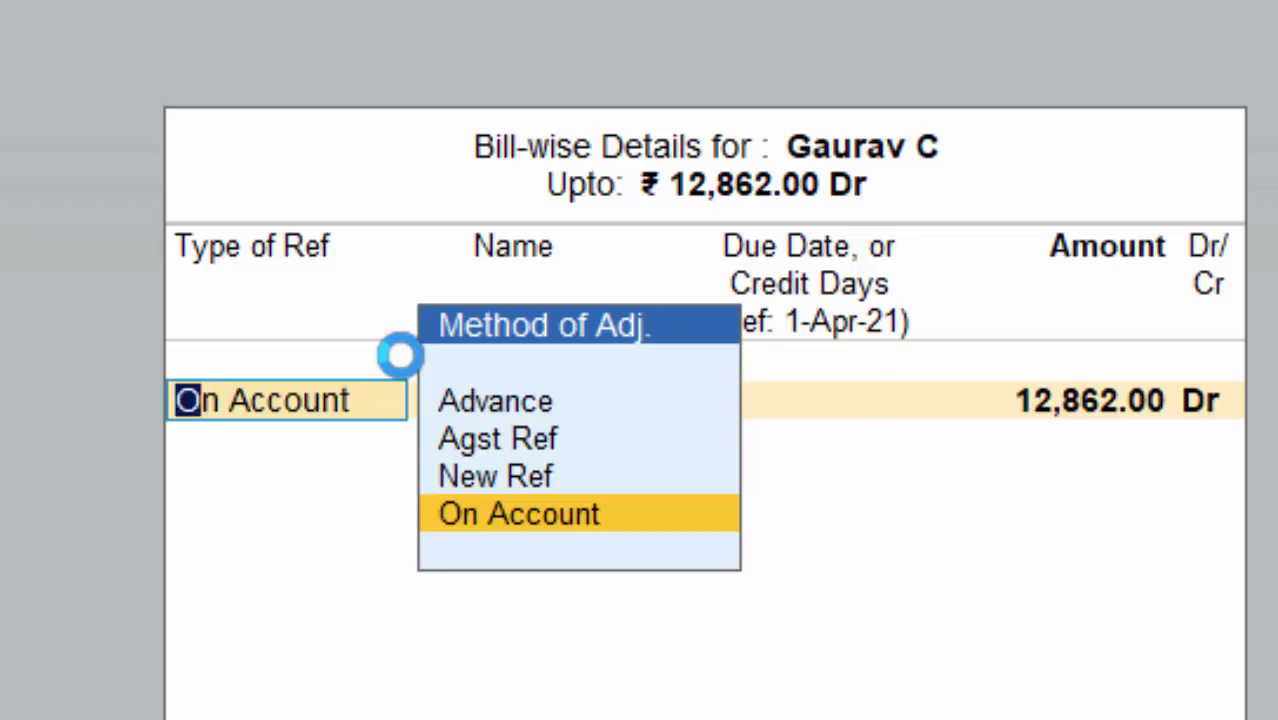
pyautogui.press('BackSpace')
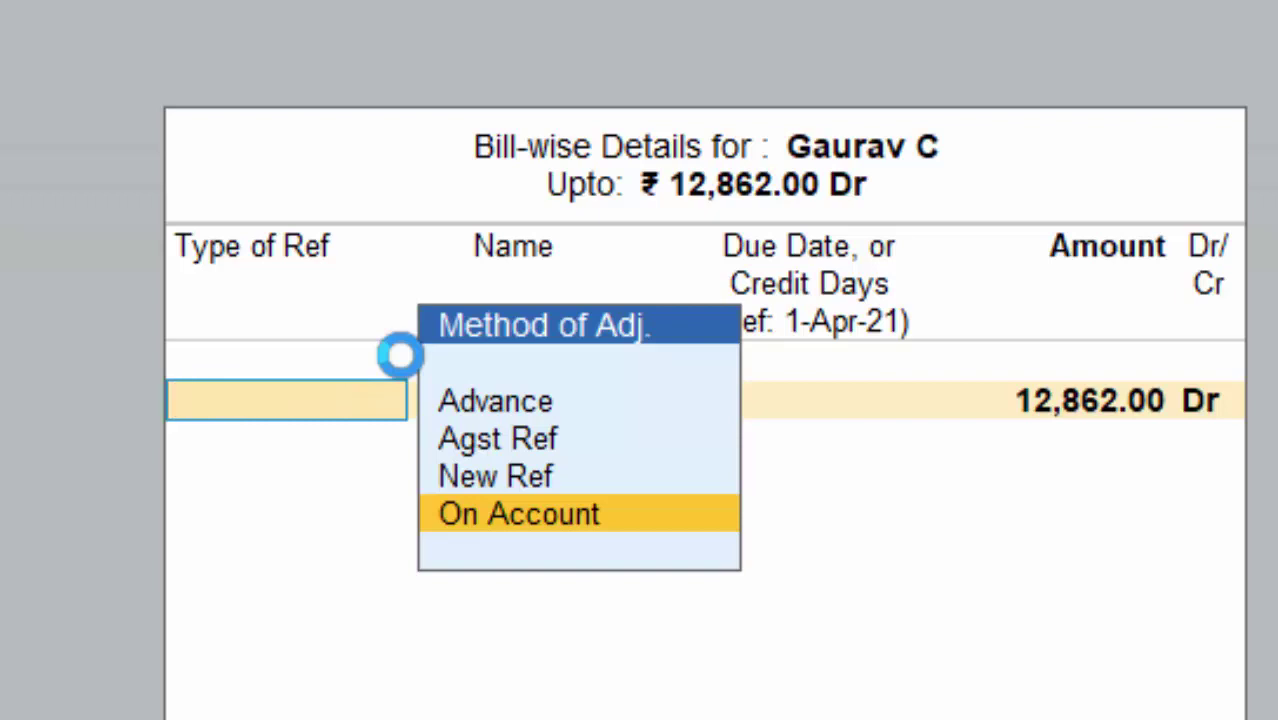
pyautogui.press('Escape')
pyautogui.press('Escape')
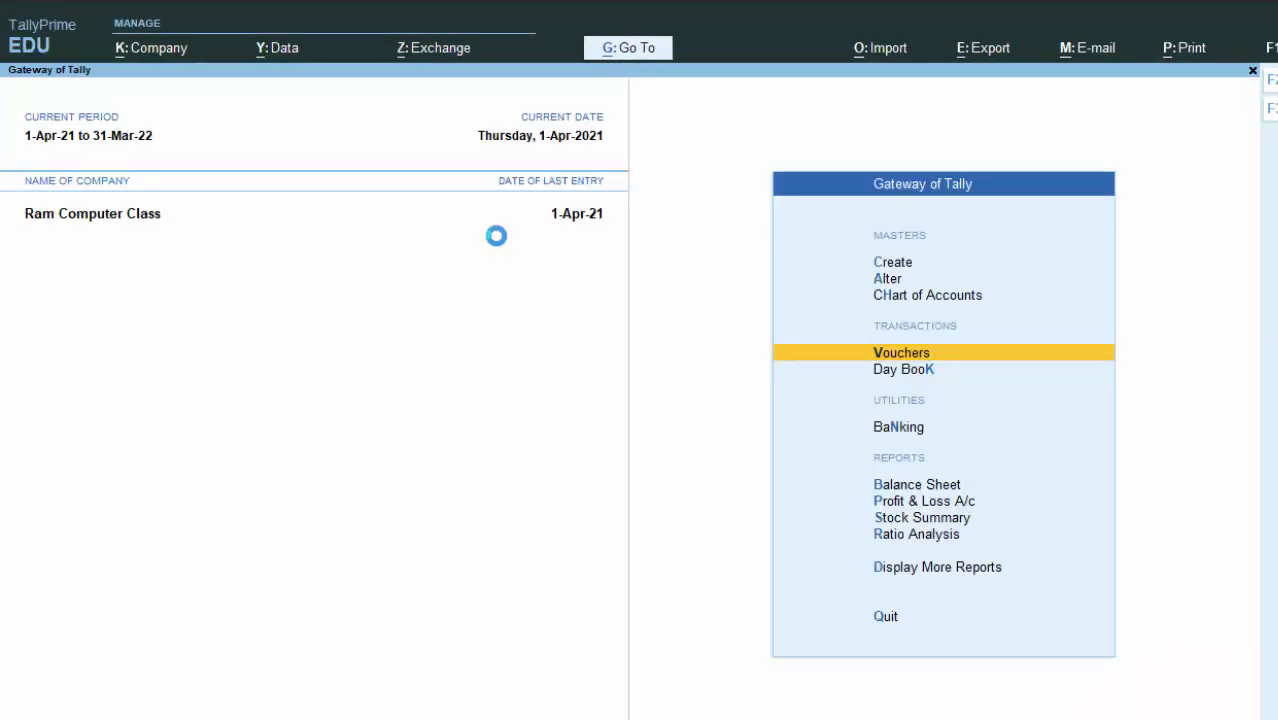
# Step: Check in Company Features (F11) that Enable Bill-wise entry reads Yes
pyautogui.press('F11')
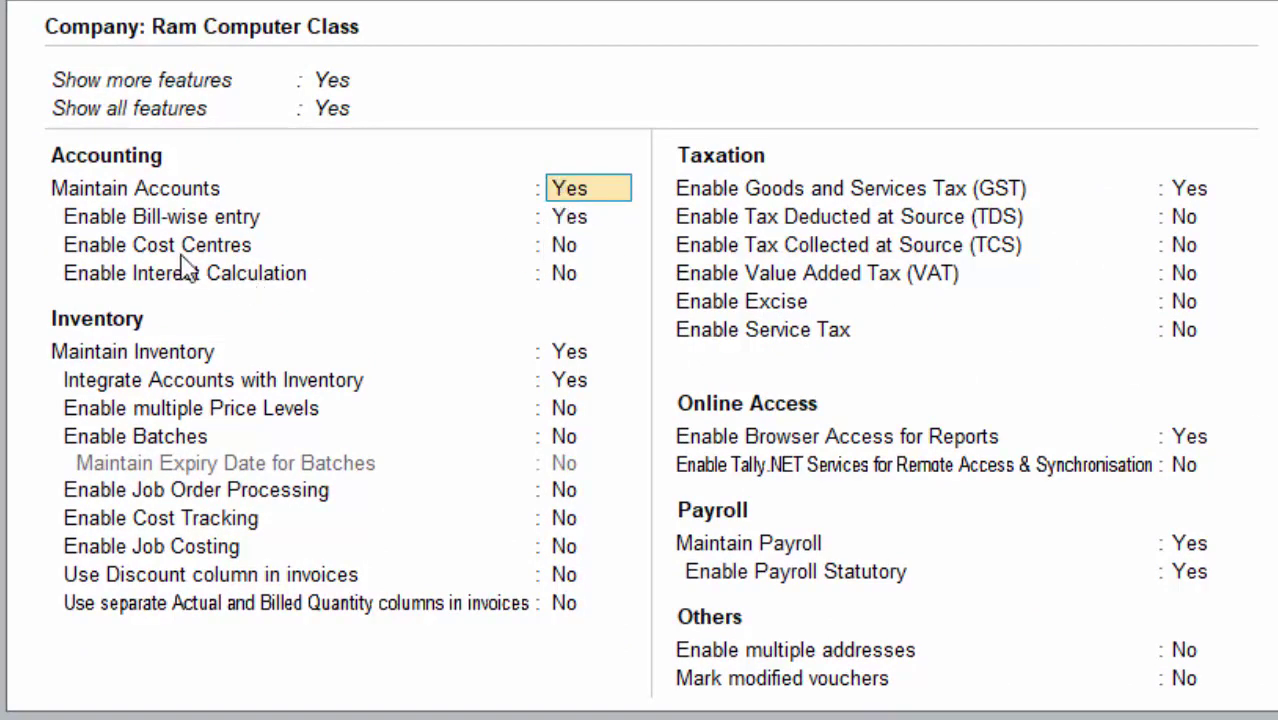
pyautogui.click(566, 221)
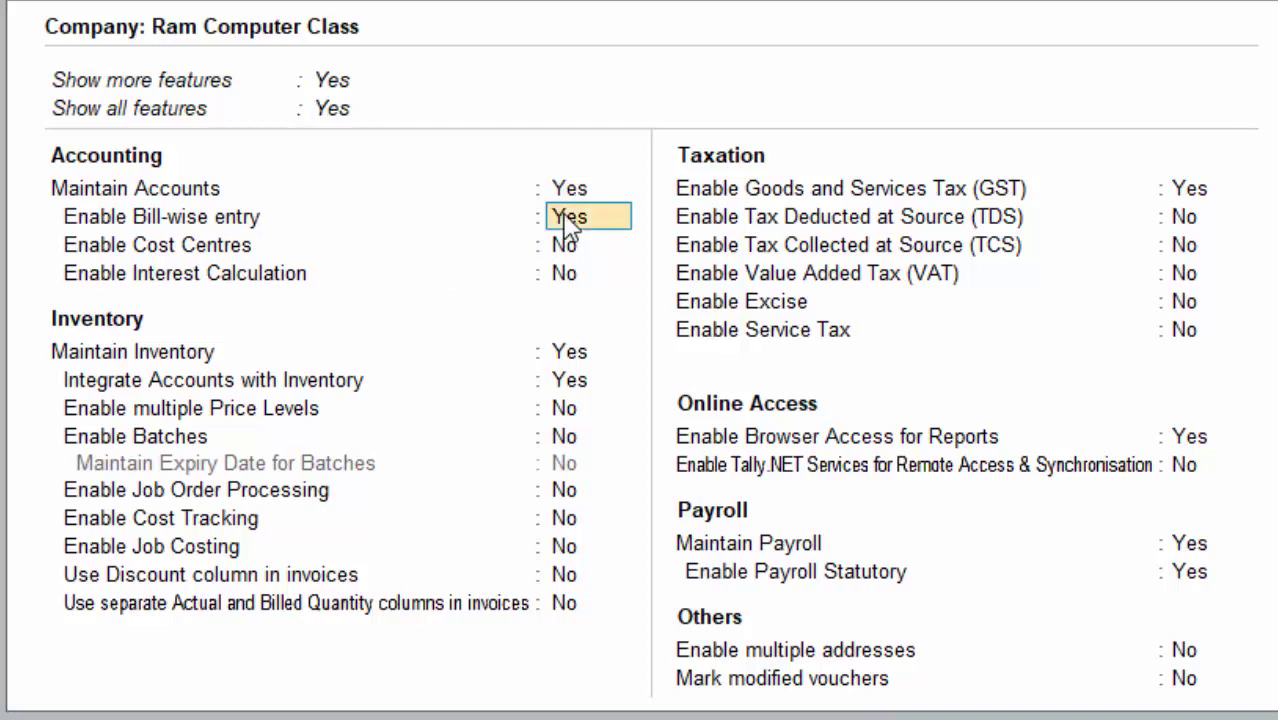